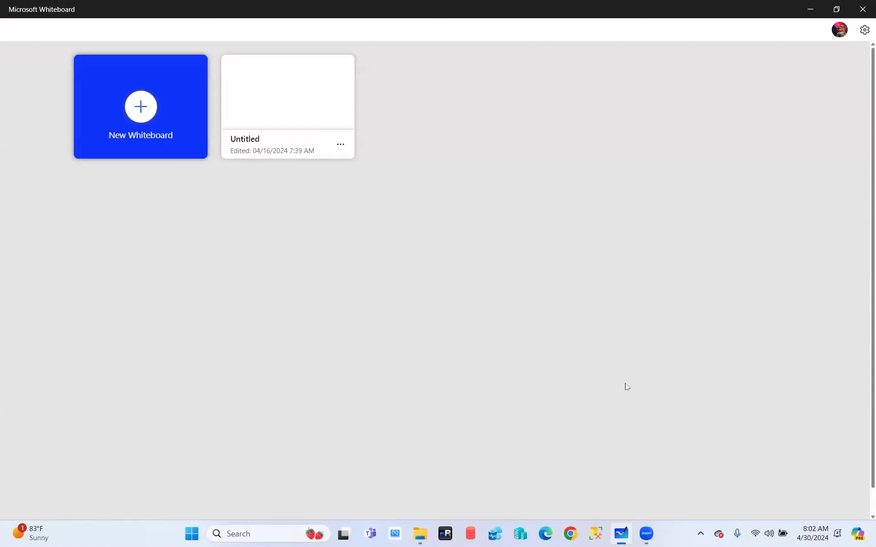
- Open the existing Untitled whiteboard and dismiss the Templates gallery to get an empty canvas
left_click(279, 106)
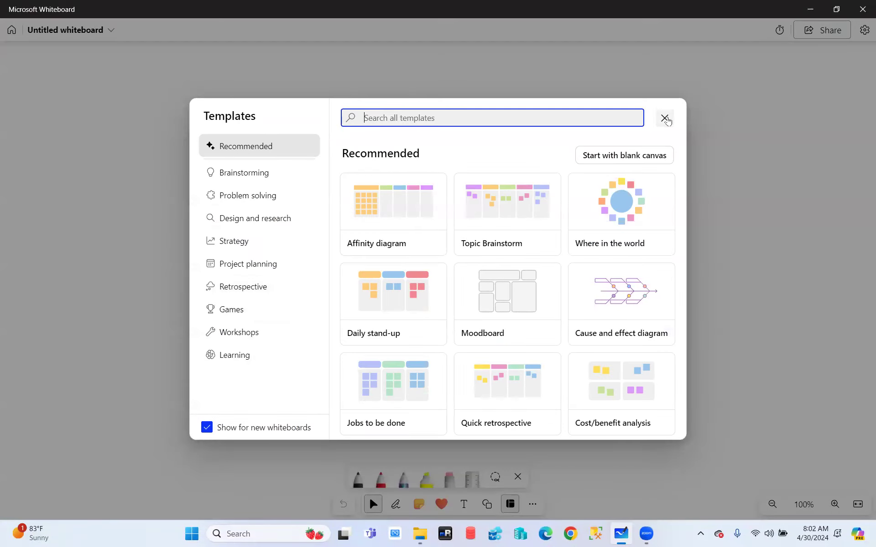
left_click(665, 118)
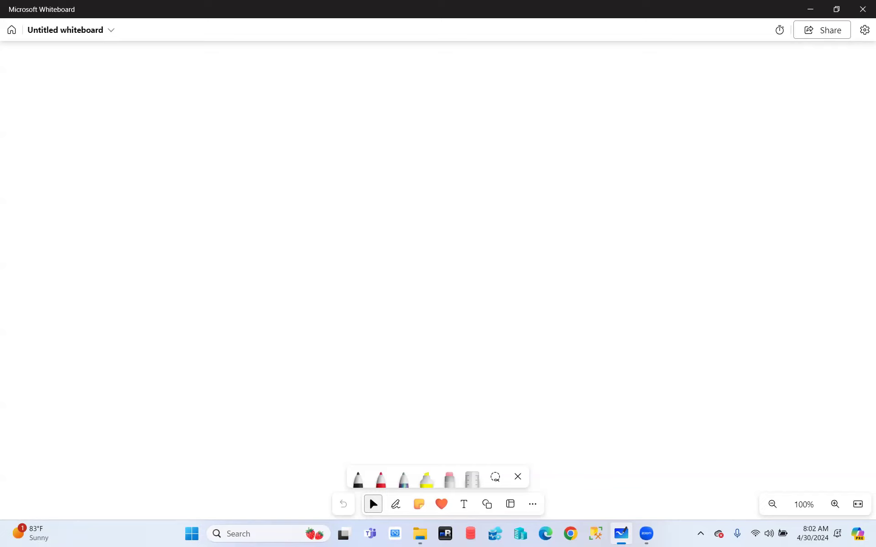
- Minimize Microsoft Whiteboard so the desktop shows
left_click(813, 9)
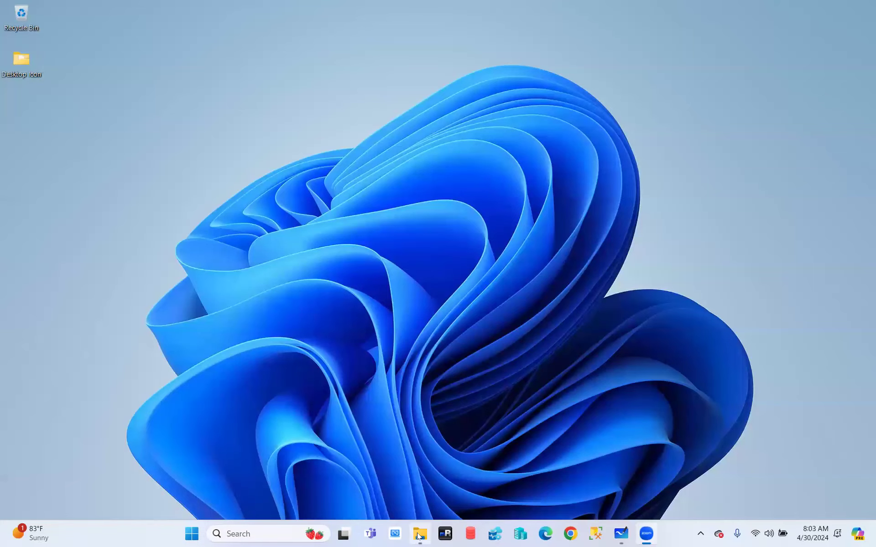
- Bring up File Explorer at BinaryFiles and go into the SQL Server 2005 folder on Data (D:)
left_click(418, 537)
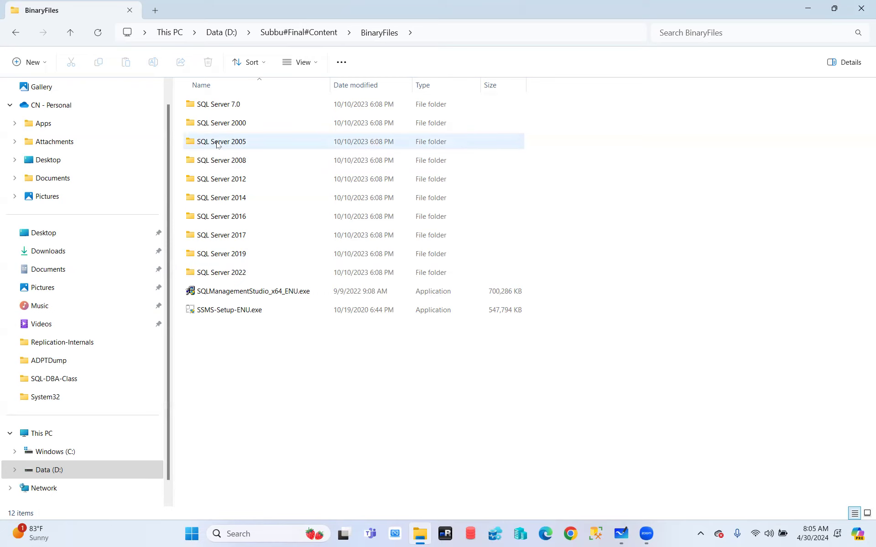
mouse_move(217, 144)
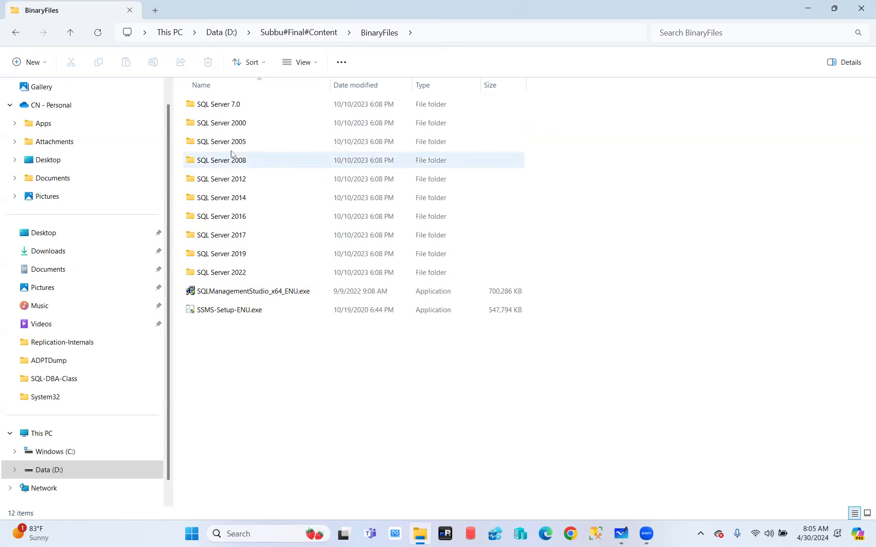
double_click(216, 142)
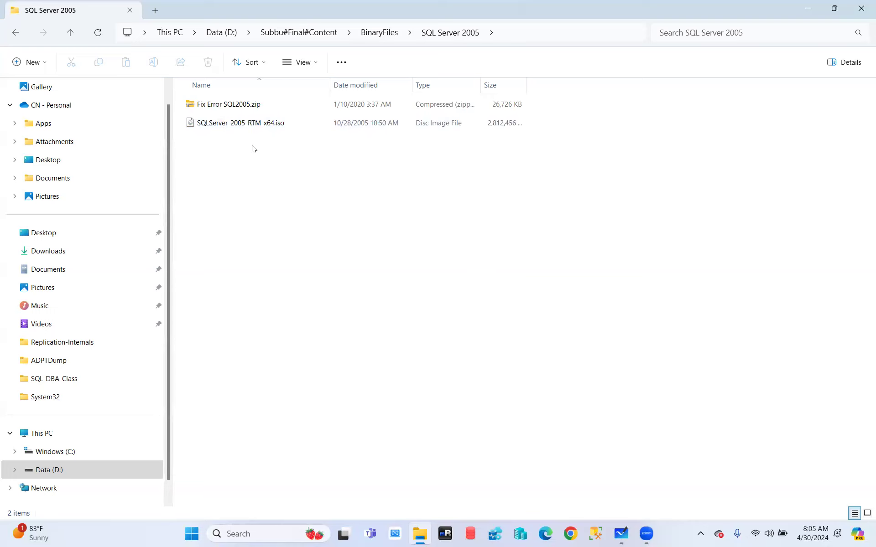
- Mount SQLServer_2005_RTM_x64.iso so it opens as DVD Drive (E:) SQLDEVSEL
double_click(235, 123)
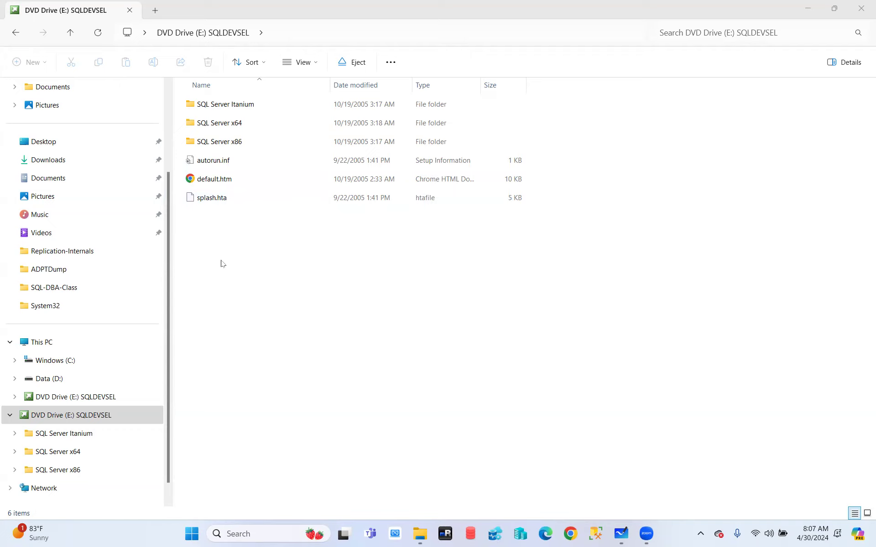
- Go into the SQL Server x64 folder on the SQLDEVSEL drive and then its Servers folder
double_click(227, 123)
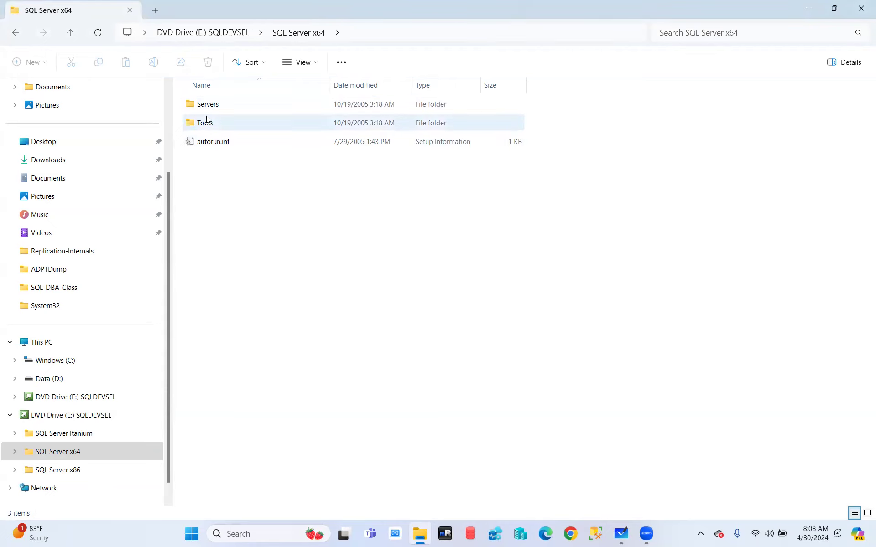
mouse_move(231, 130)
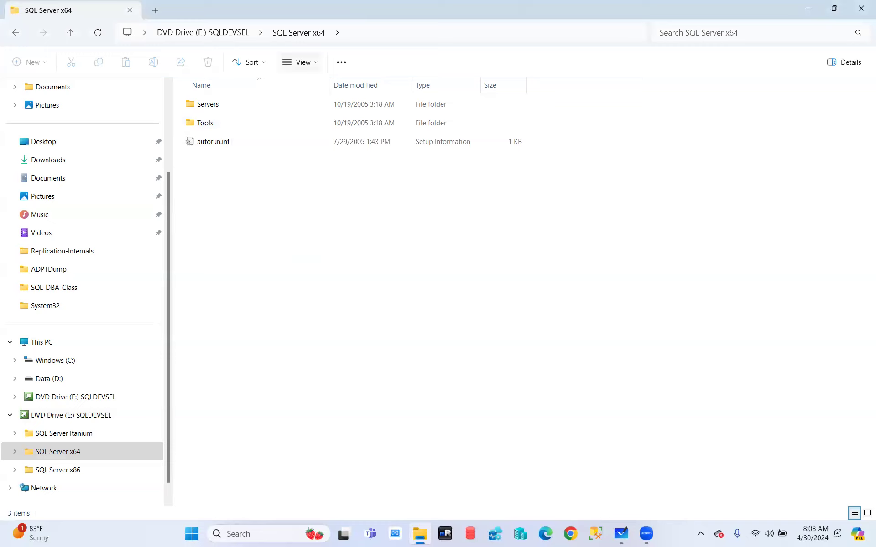
double_click(221, 107)
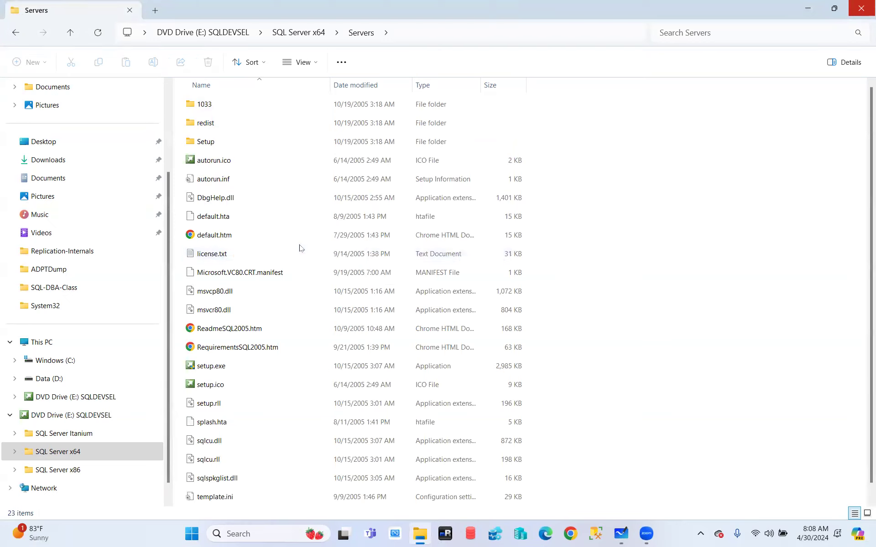
- Check the Tools folder, then go to Servers > redist on the SQL Server x64 media
scroll(292, 232, "down", 1)
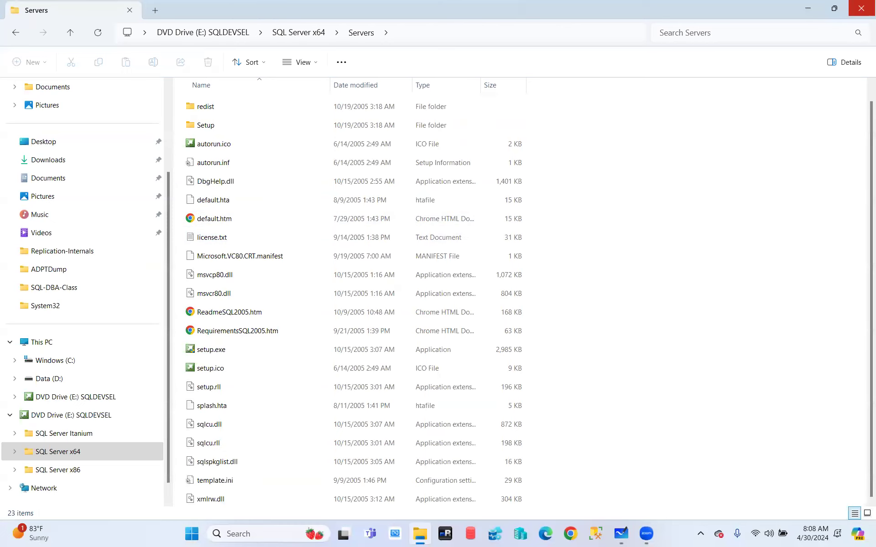
left_click(862, 8)
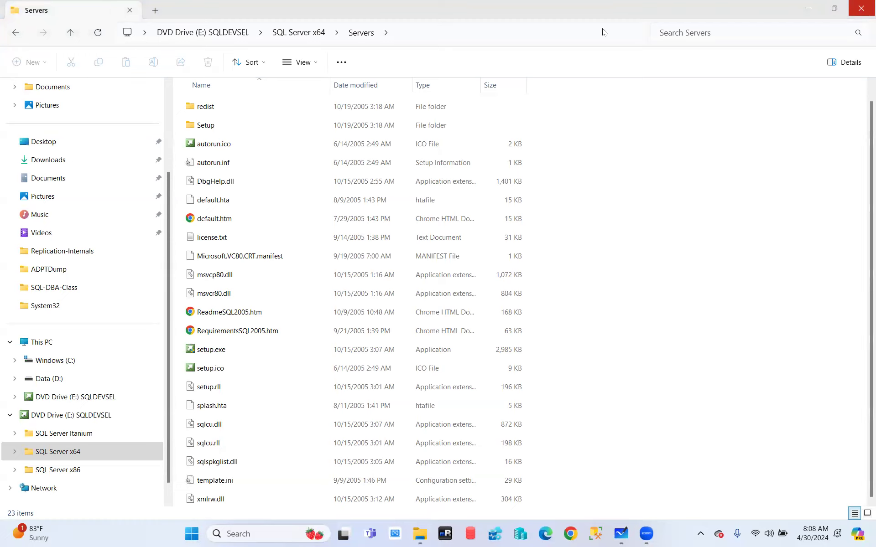
left_click(17, 37)
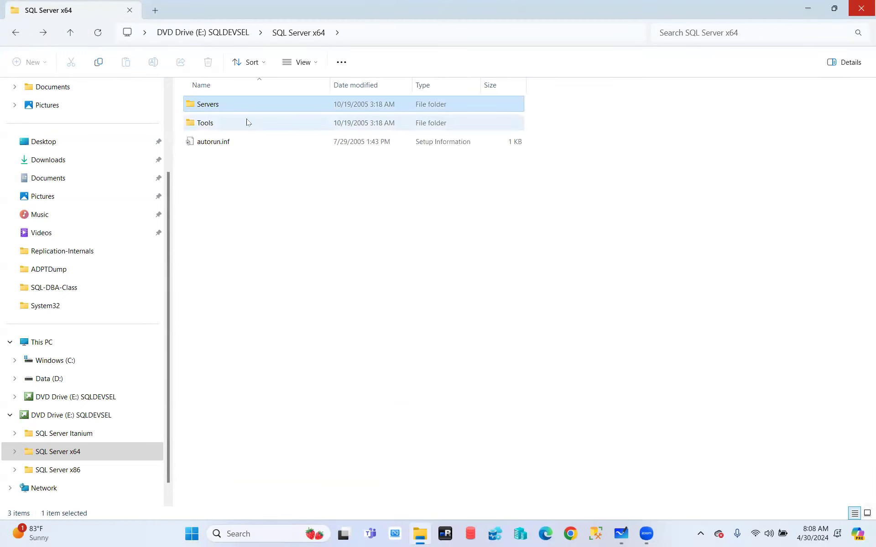
double_click(217, 127)
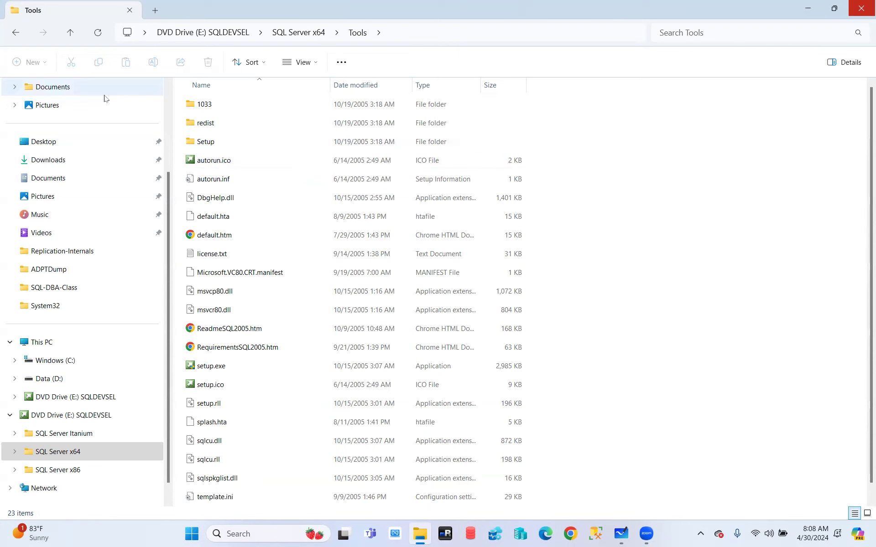
left_click(18, 36)
double_click(224, 108)
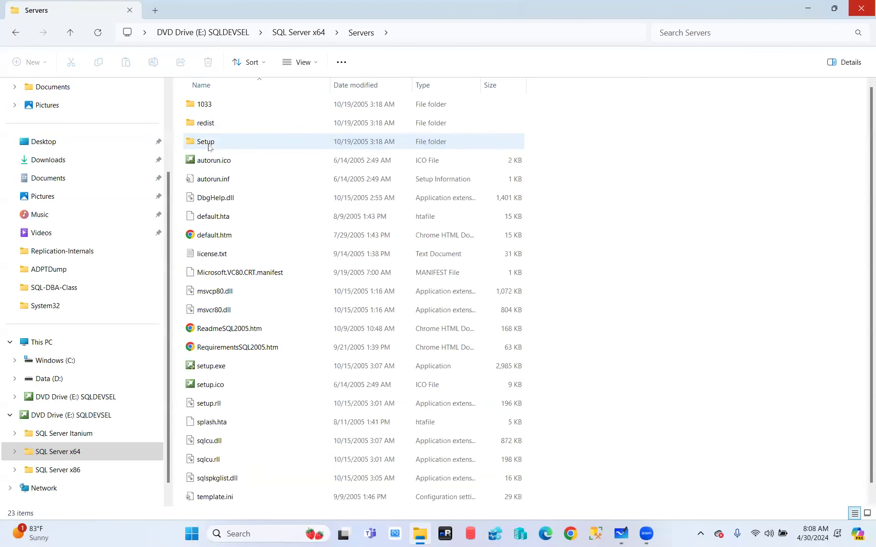
double_click(212, 124)
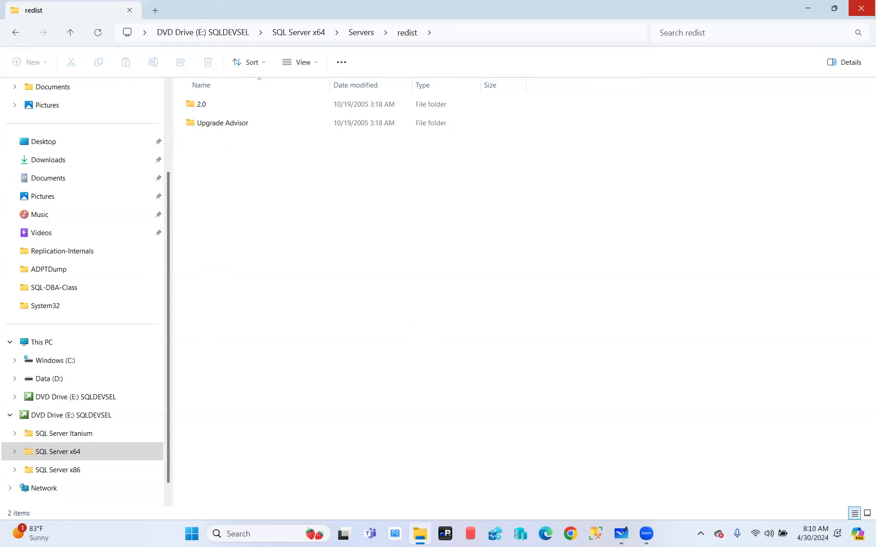
- Return to Servers and open its Setup folder, which lists SETUP.EXE, SETUP.INI and SqlRun installers
left_click(862, 8)
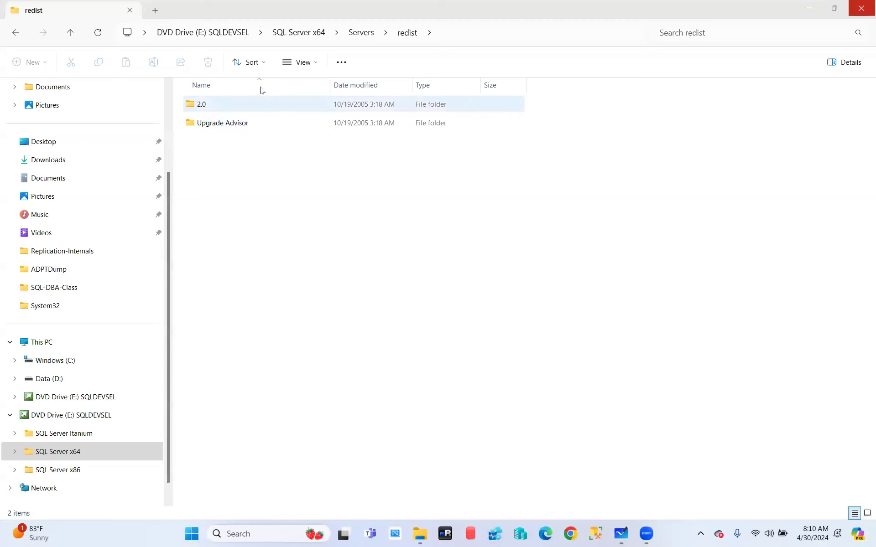
left_click(18, 33)
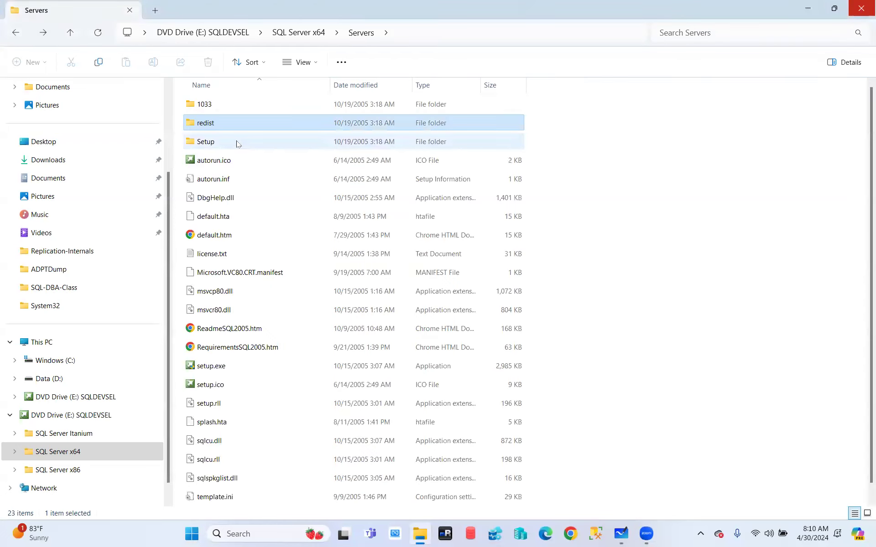
double_click(236, 142)
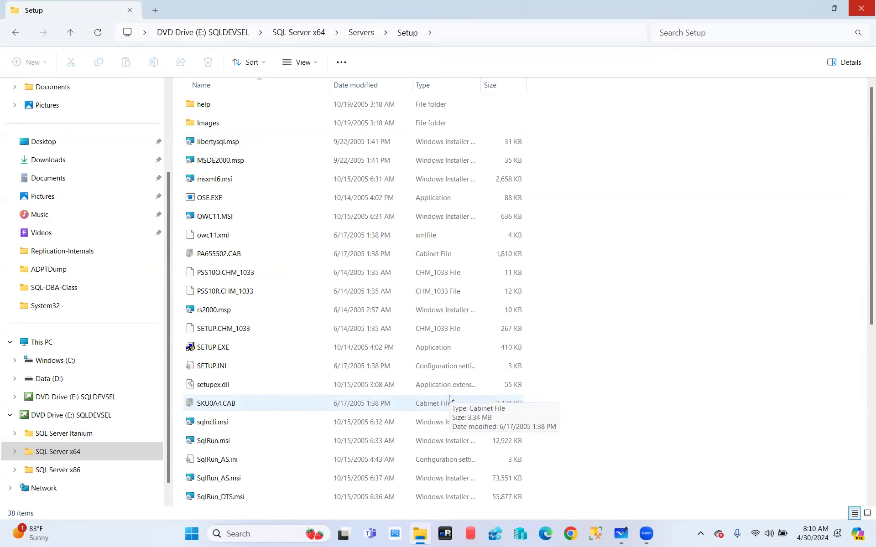
scroll(307, 367, "down", 5)
scroll(307, 375, "up", 5)
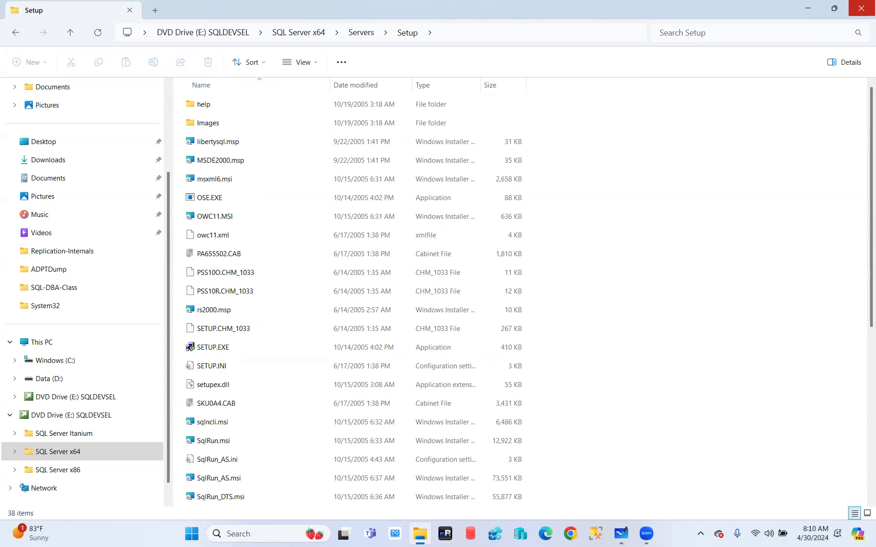
left_click(862, 8)
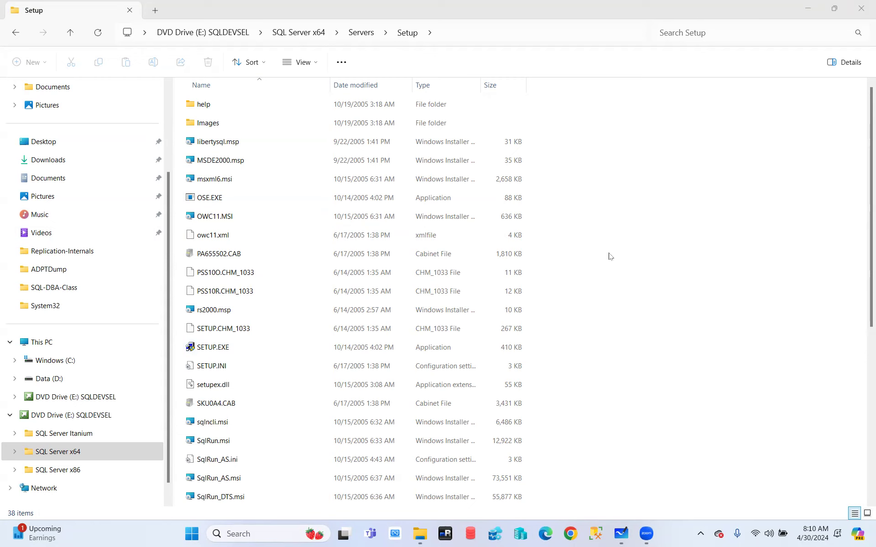
key("super+r")
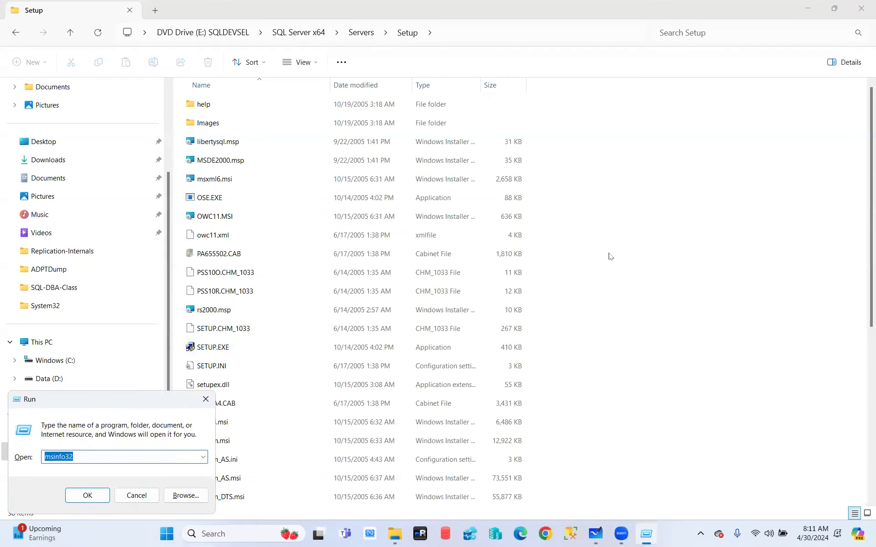
type("msinf")
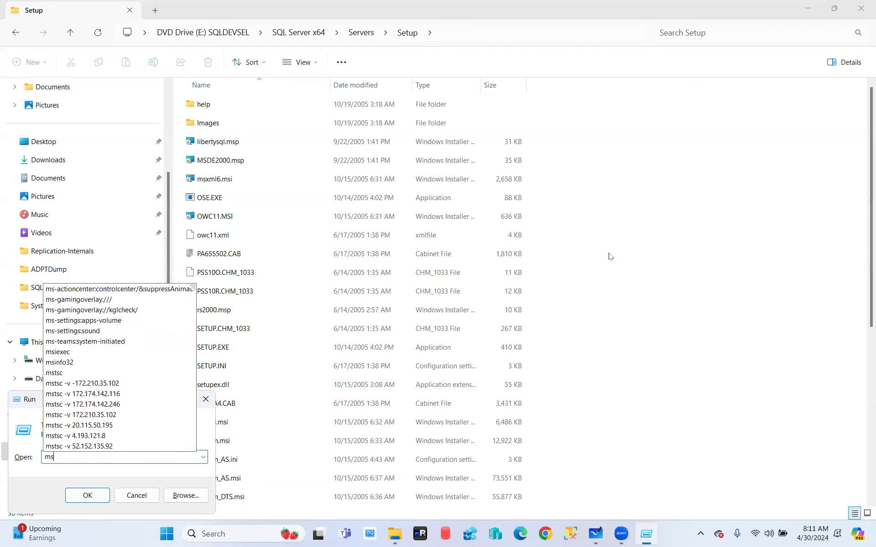
key("Down")
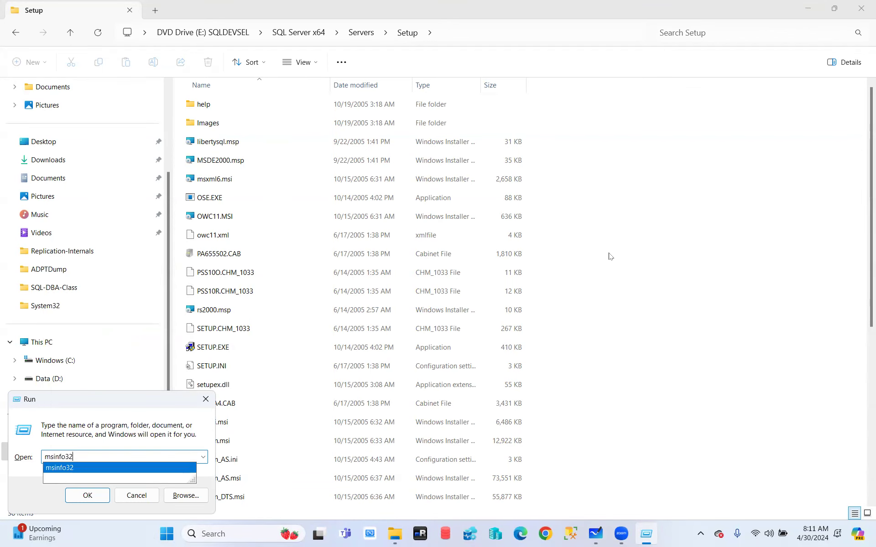
key("Return")
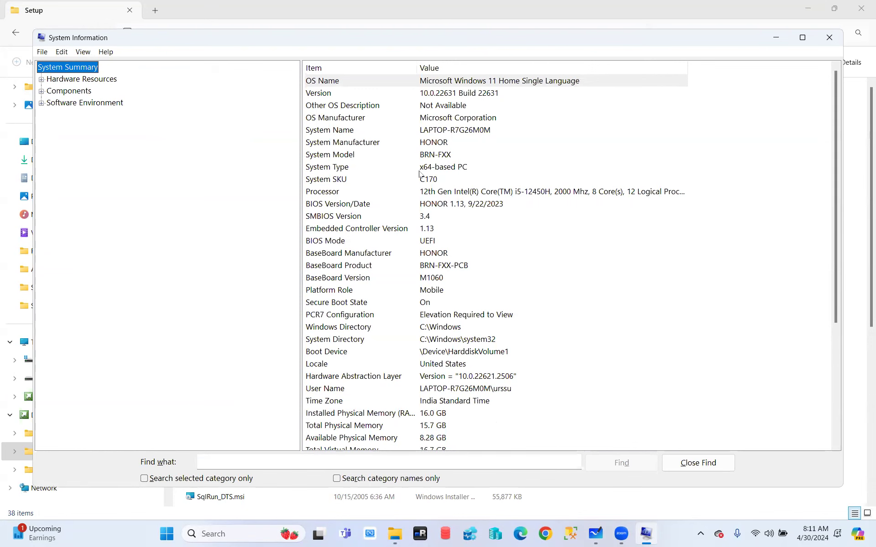
left_click(829, 38)
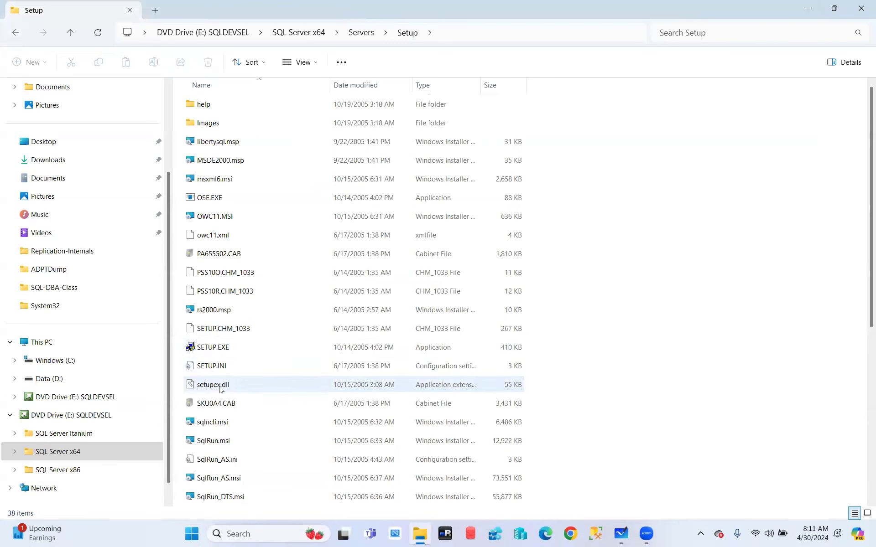
- Run SETUP.EXE as administrator, cancel the Office 2003 Web Components setup, and go back to Servers
right_click(213, 349)
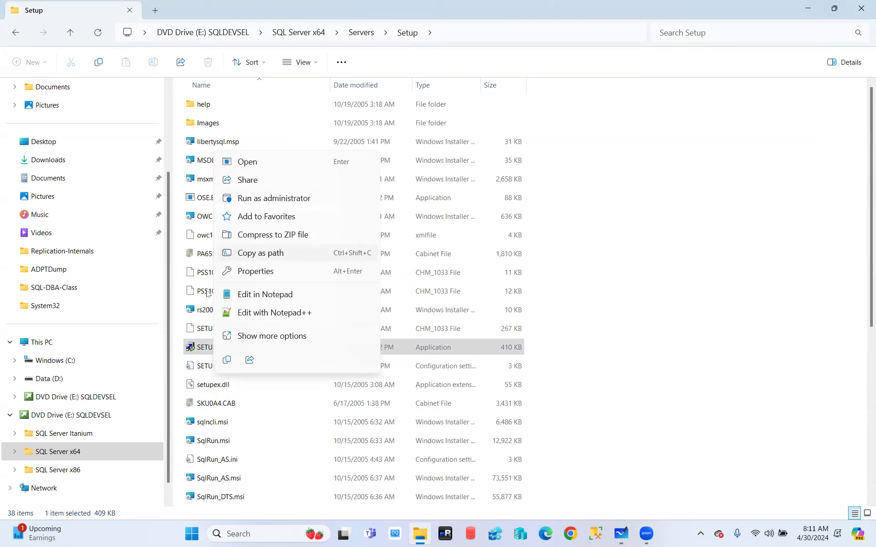
left_click(635, 367)
double_click(208, 347)
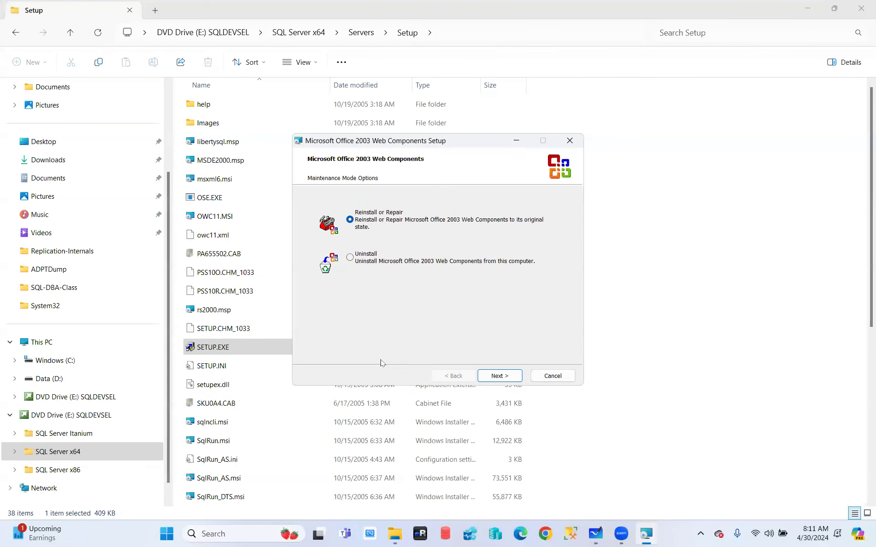
left_click(553, 376)
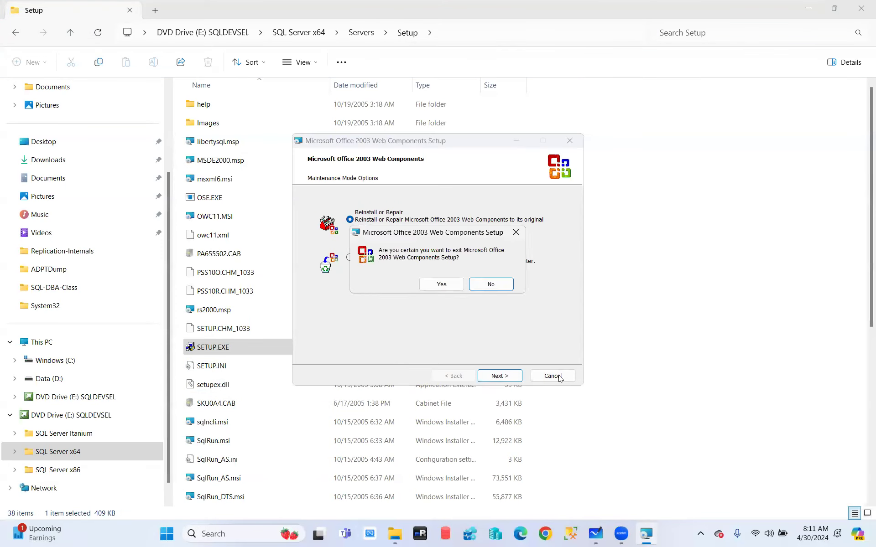
left_click(446, 285)
left_click(21, 33)
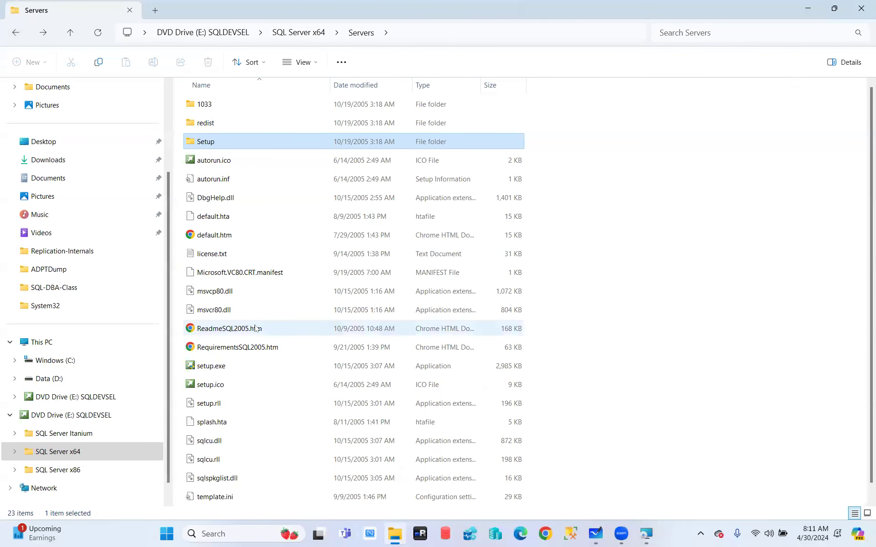
- Launch setup.exe from the Servers folder to start SQL Server 2005 Setup
double_click(213, 367)
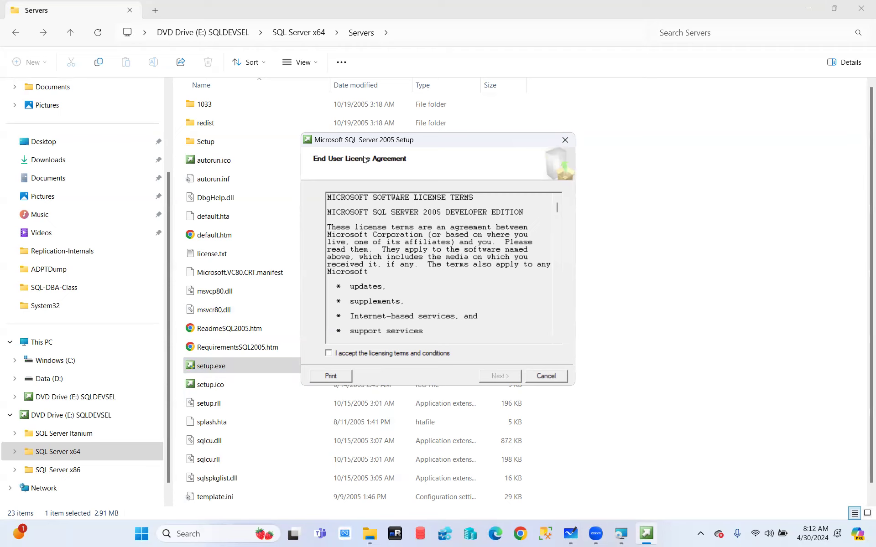
- Restore SQL Server 2005 Setup from the taskbar, accept the licensing terms, and move past the agreement
key("super+d")
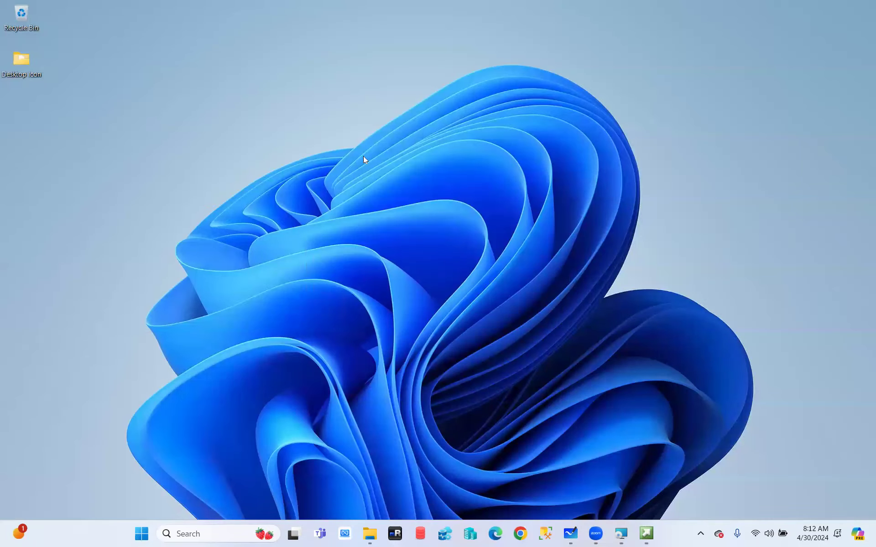
left_click(647, 534)
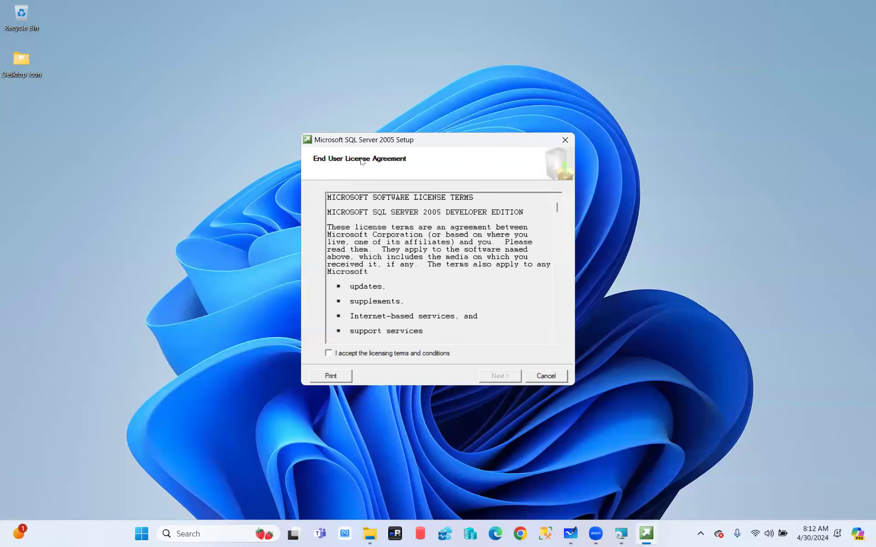
left_click(328, 355)
left_click(499, 376)
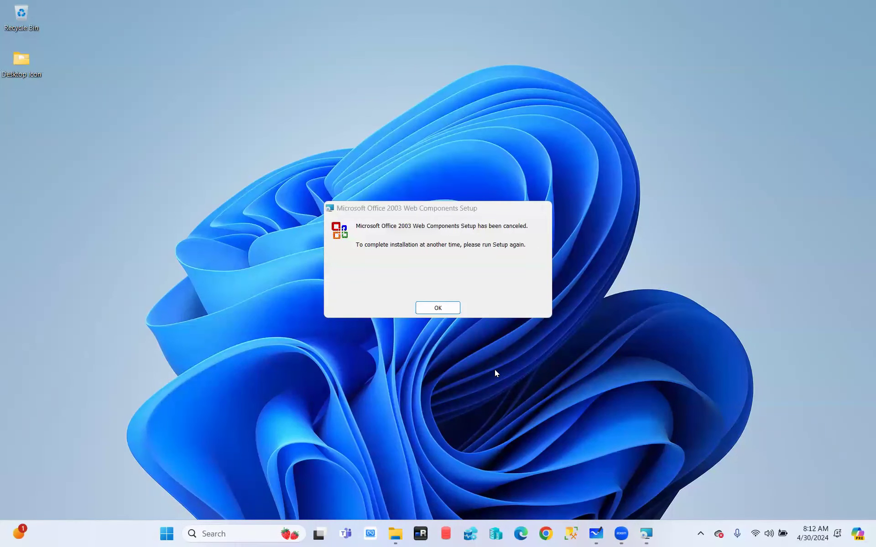
- Dismiss the Office Web Components message, then continue once Setup Support Files finish installing
key("Return")
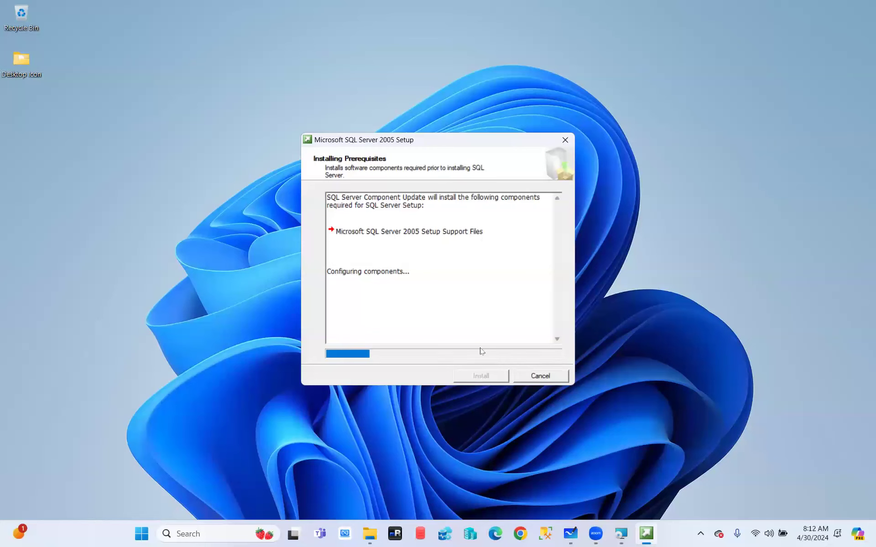
left_click(802, 4)
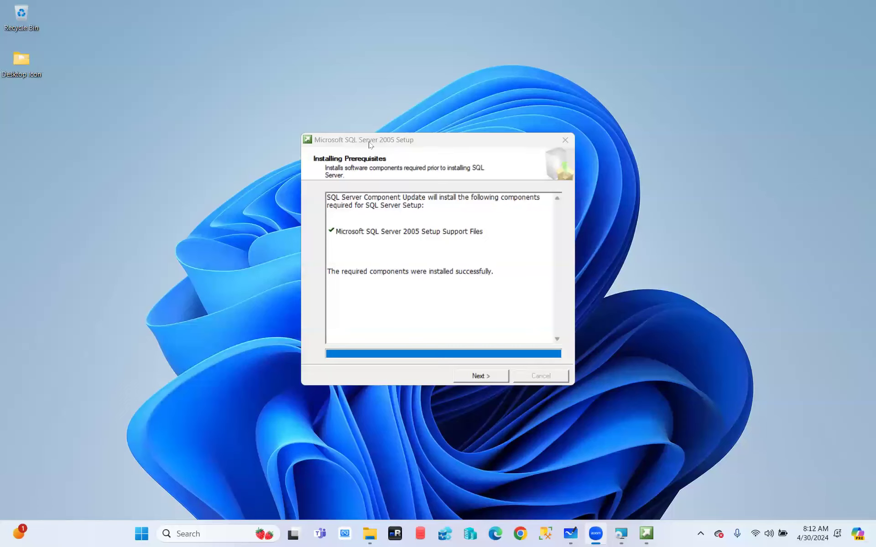
left_click(488, 378)
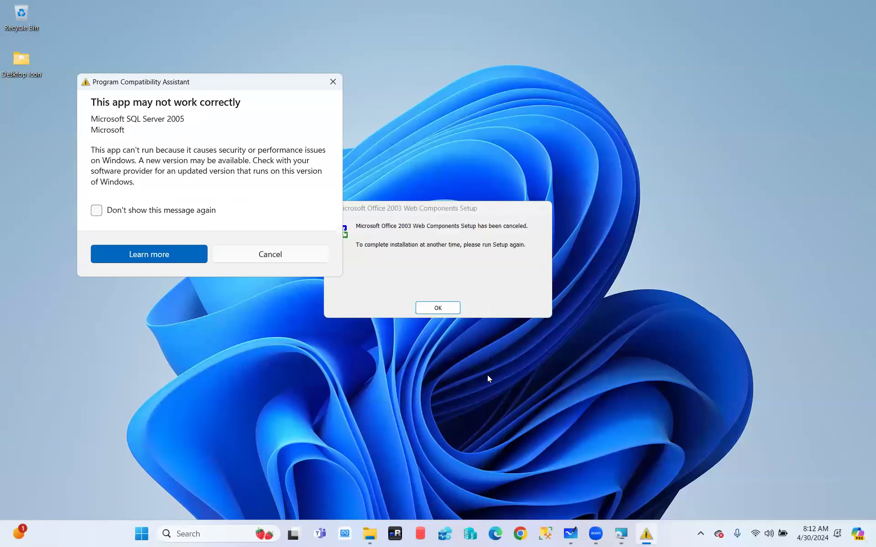
- Cancel the Program Compatibility Assistant warning and start the configuration check from the Welcome page
left_click(262, 255)
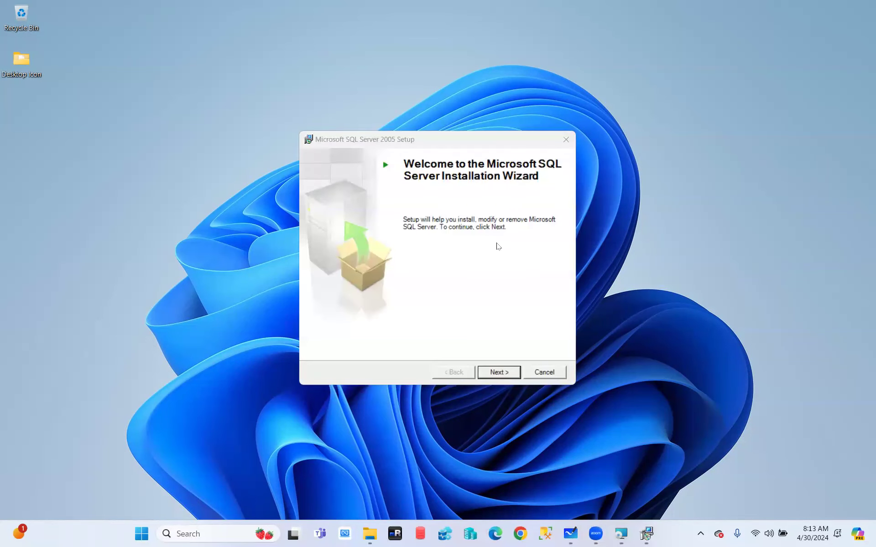
left_click(507, 373)
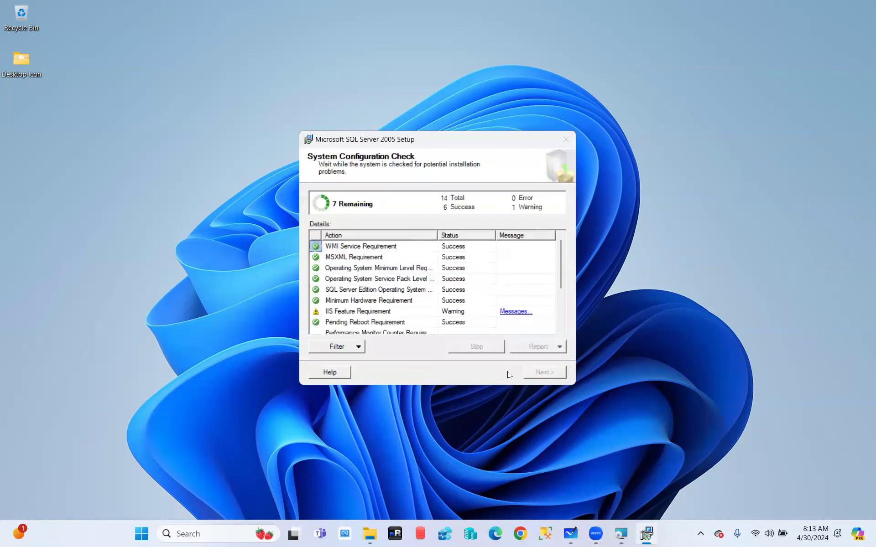
- Review the finished check, with 12 successes and 2 warnings, and proceed to installation
scroll(364, 278, "up", 2)
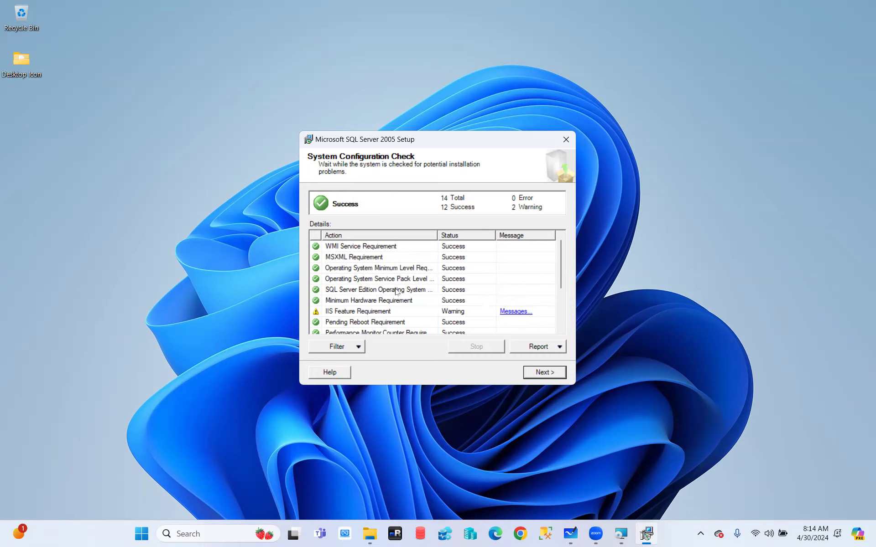
left_click(542, 374)
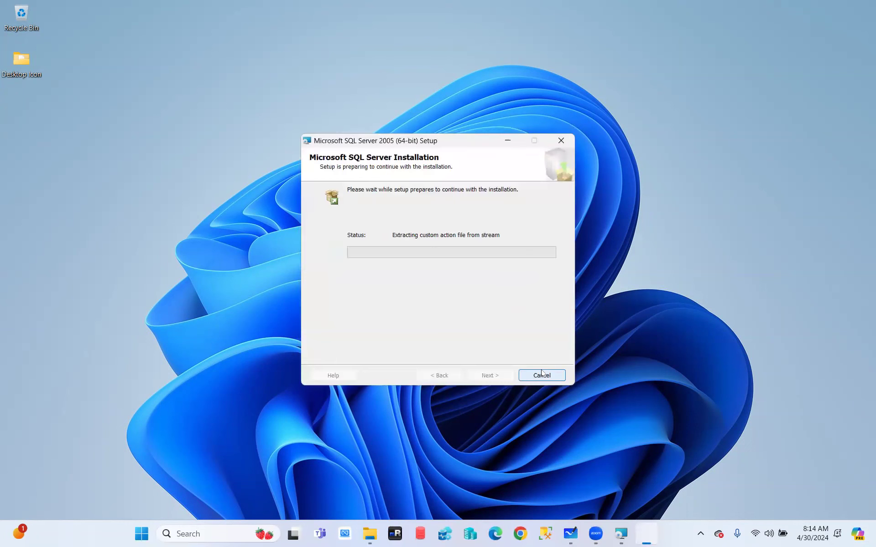
- Dismiss the Office message, center the dialog, and clear the prefilled registration Name
left_click(437, 308)
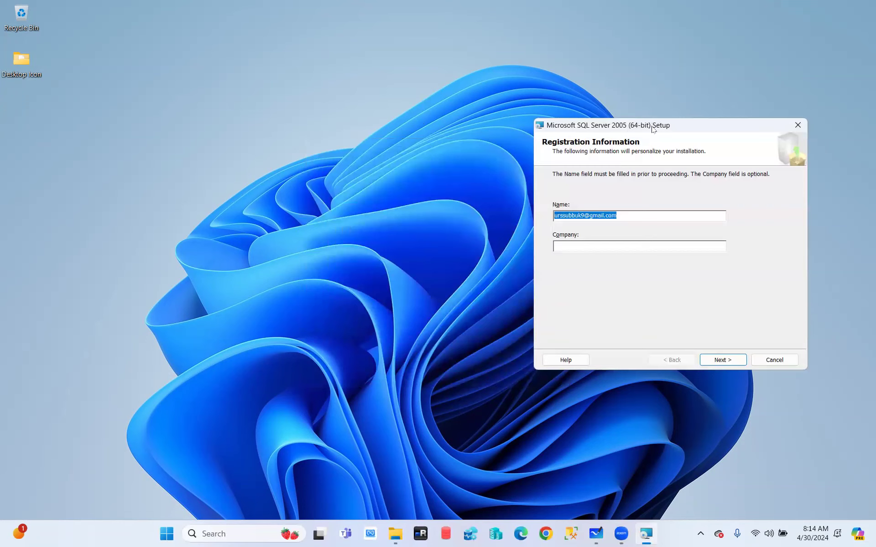
left_click_drag(650, 130, 397, 121)
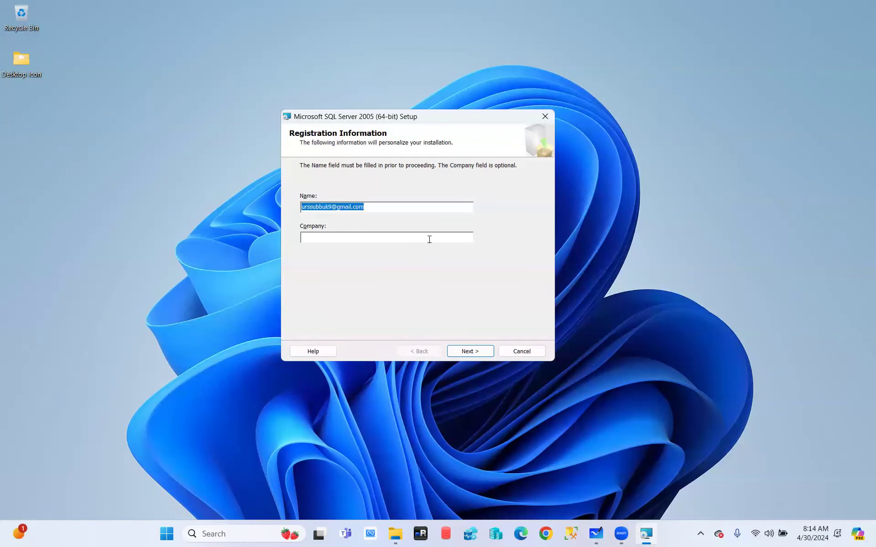
key("BackSpace")
left_click(470, 351)
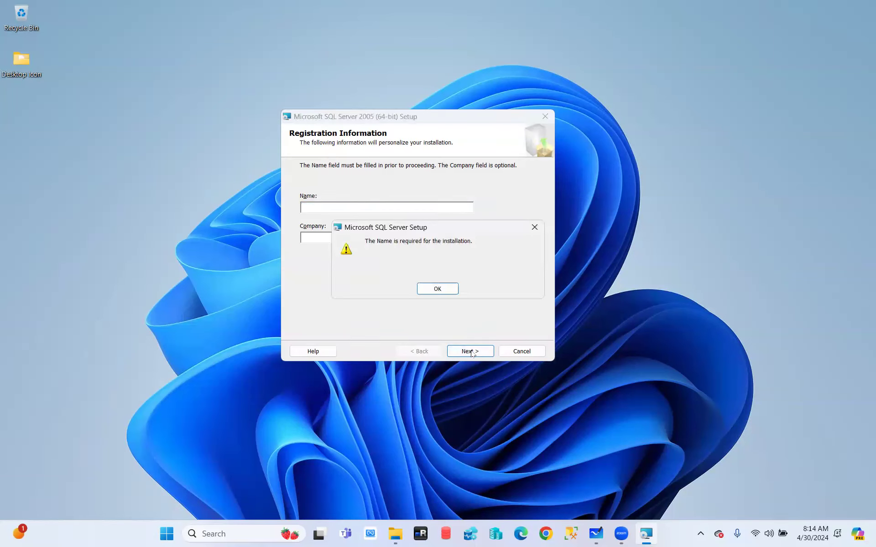
left_click(438, 289)
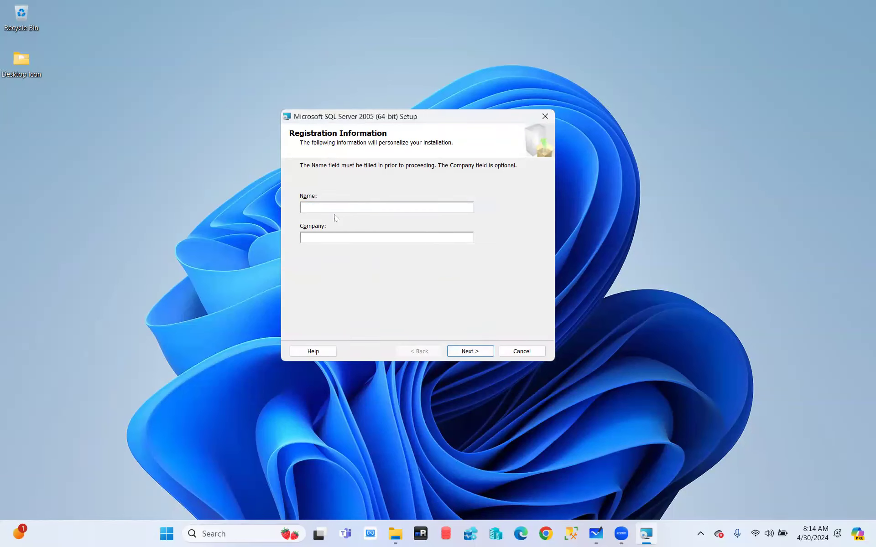
- Enter the registrant's name and 'IBM' as company, then continue to components
type("Subbu CN")
left_click(346, 235)
type("IBM")
left_click(476, 352)
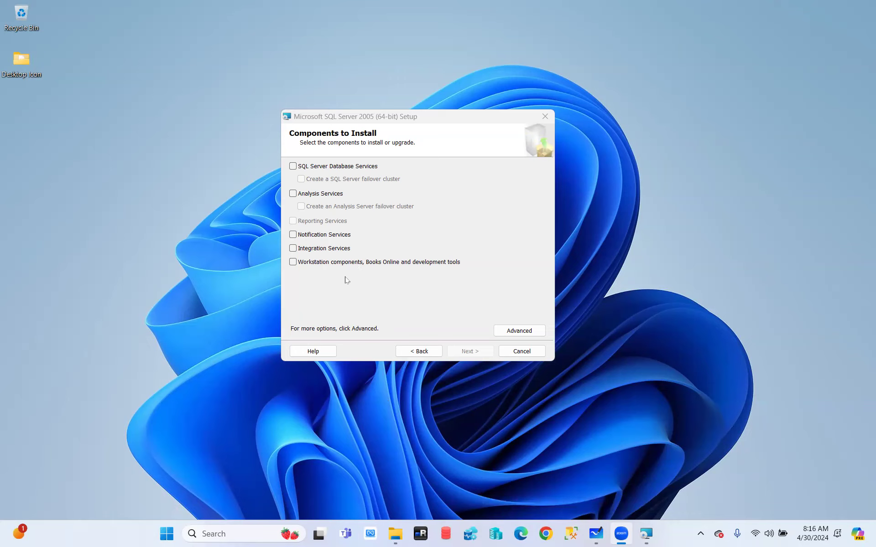
- Tick Database Services, Notification Services and Workstation components, then open Advanced feature selection
left_click(293, 167)
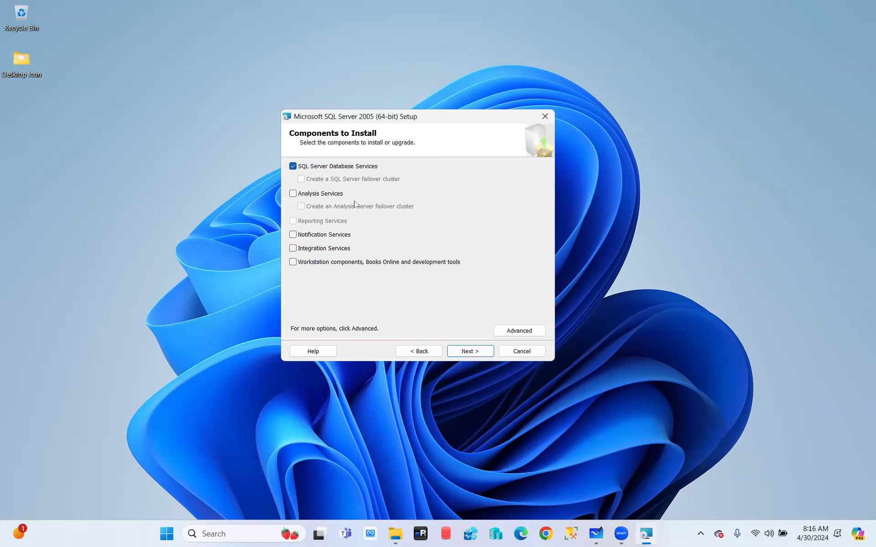
left_click(295, 235)
left_click(293, 263)
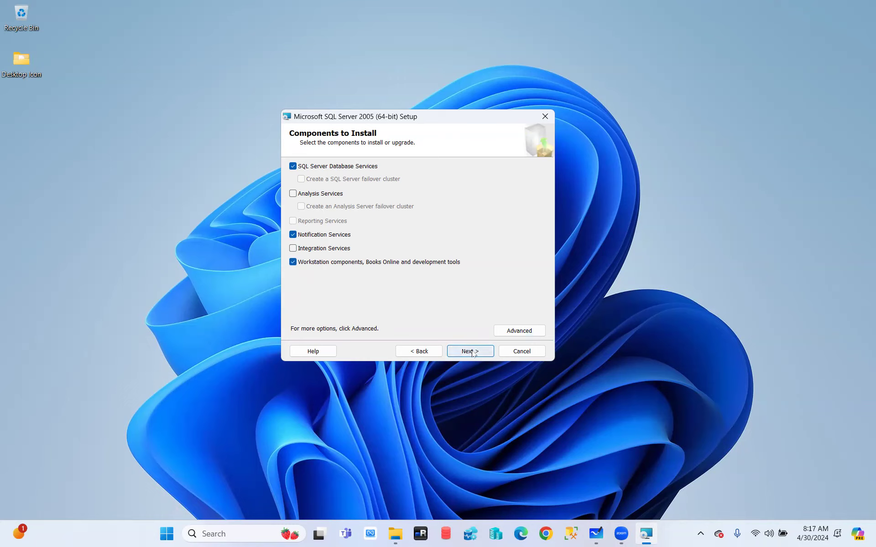
left_click(529, 330)
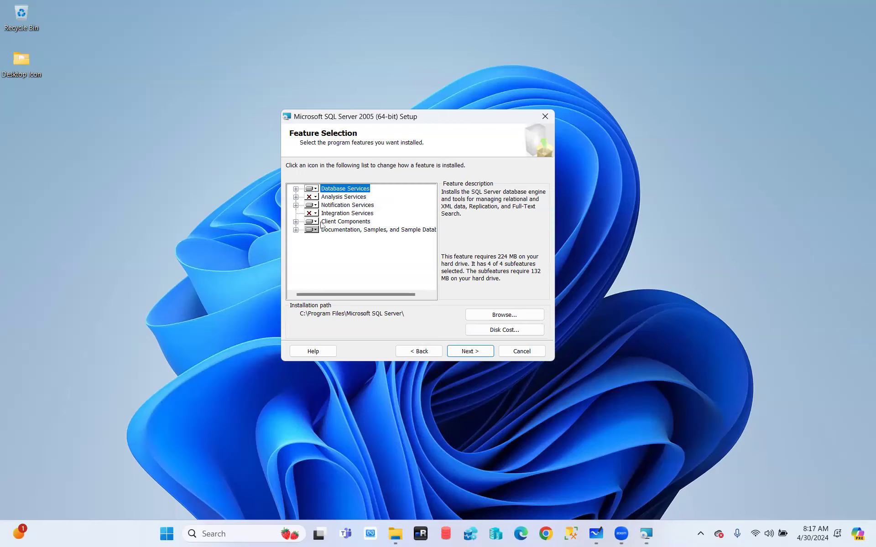
left_click(296, 188)
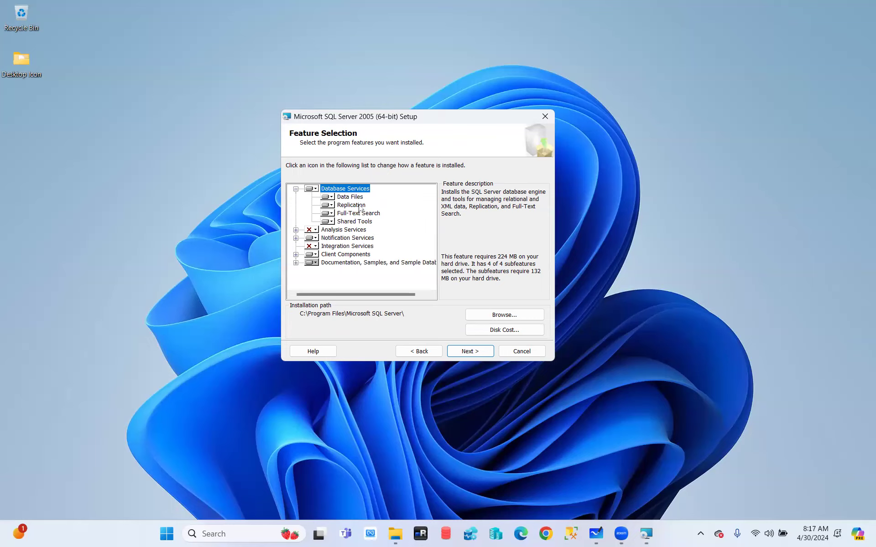
left_click(349, 198)
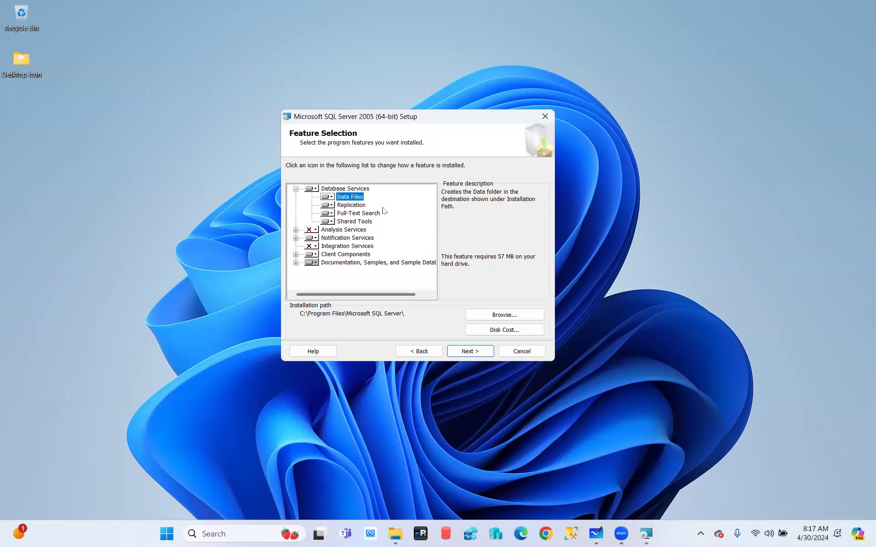
left_click(353, 207)
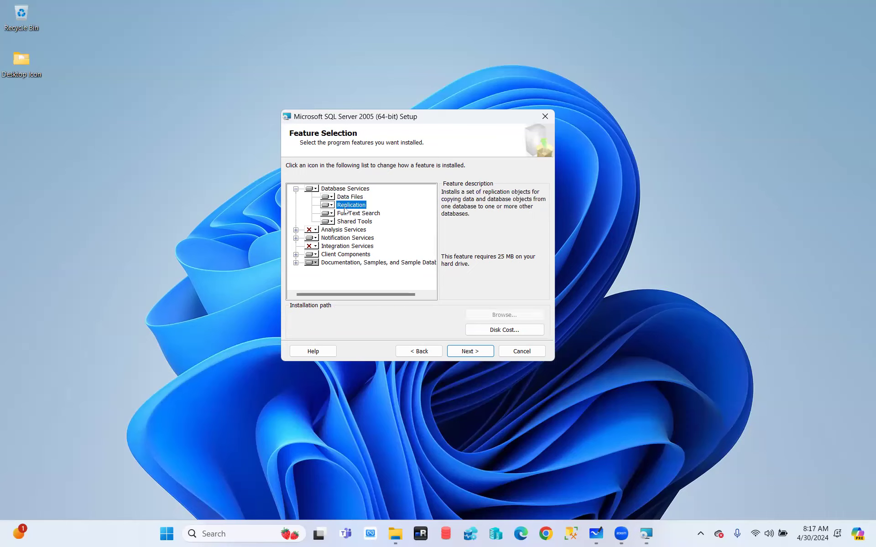
left_click(332, 206)
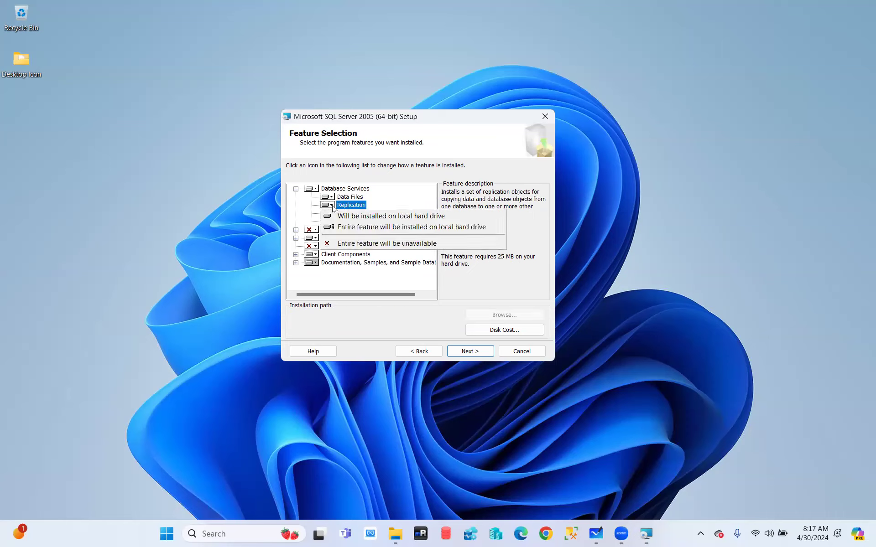
left_click(293, 205)
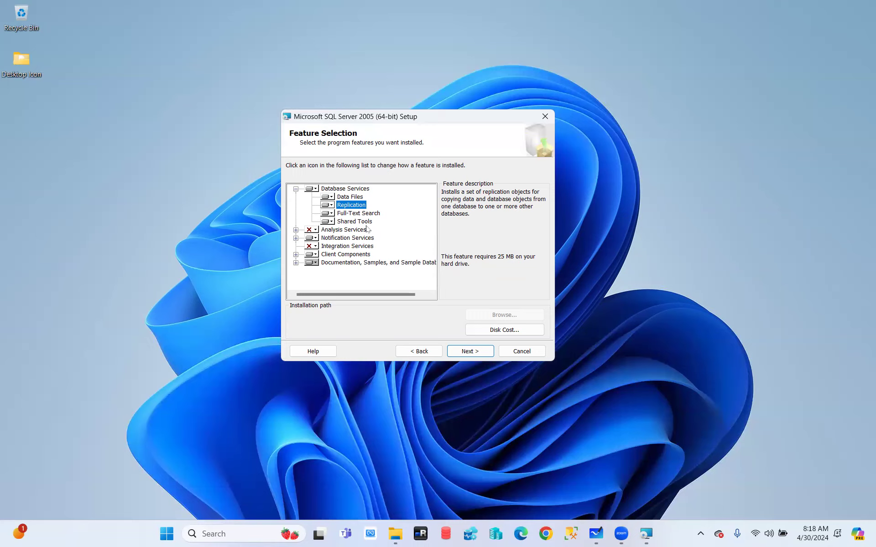
left_click(348, 198)
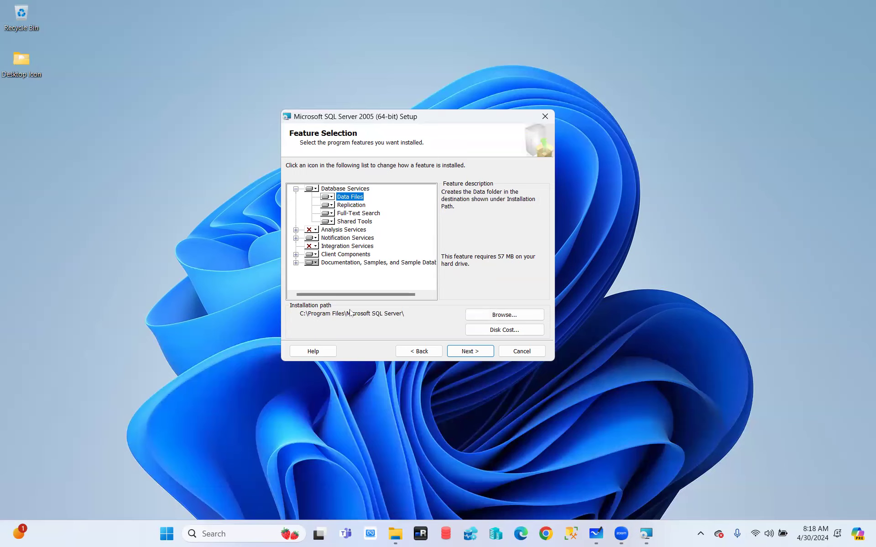
- Set the Data Files install path to D:\HONOR Share\ and continue past Feature Selection
left_click(505, 316)
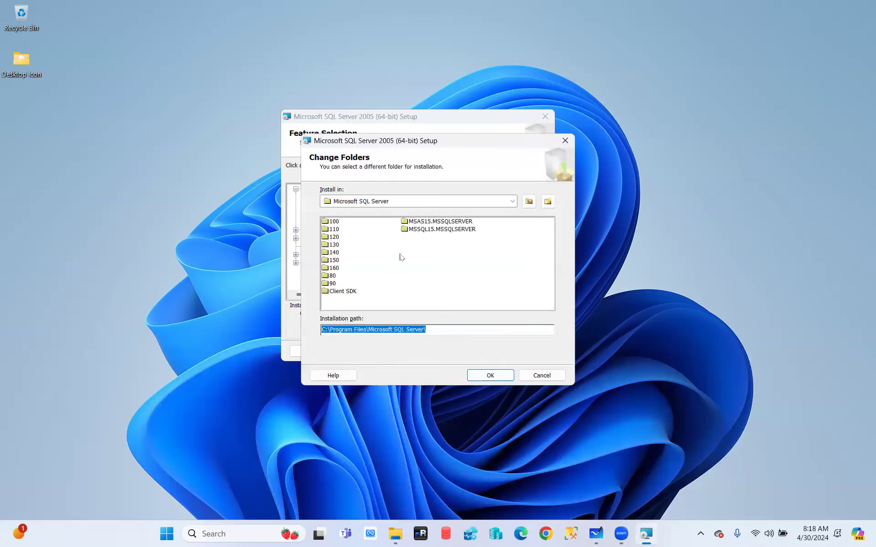
left_click(516, 200)
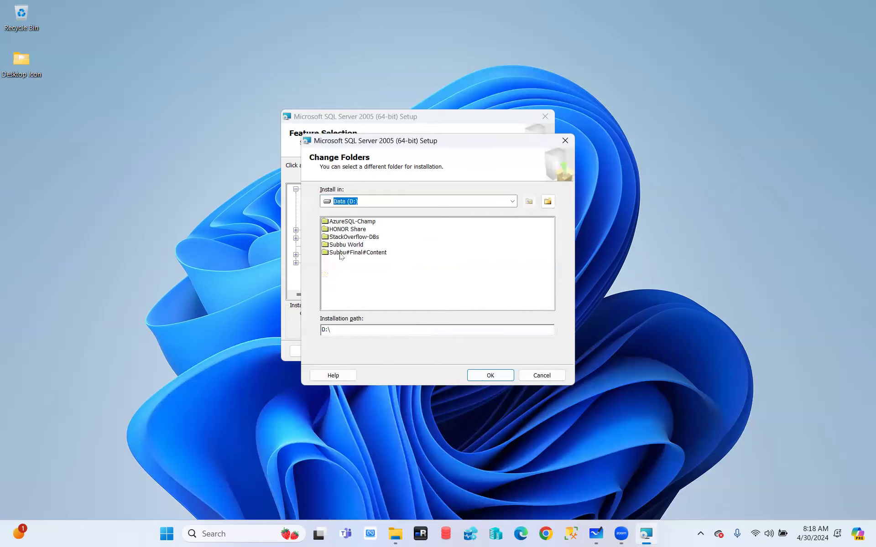
left_click(345, 230)
left_click(490, 376)
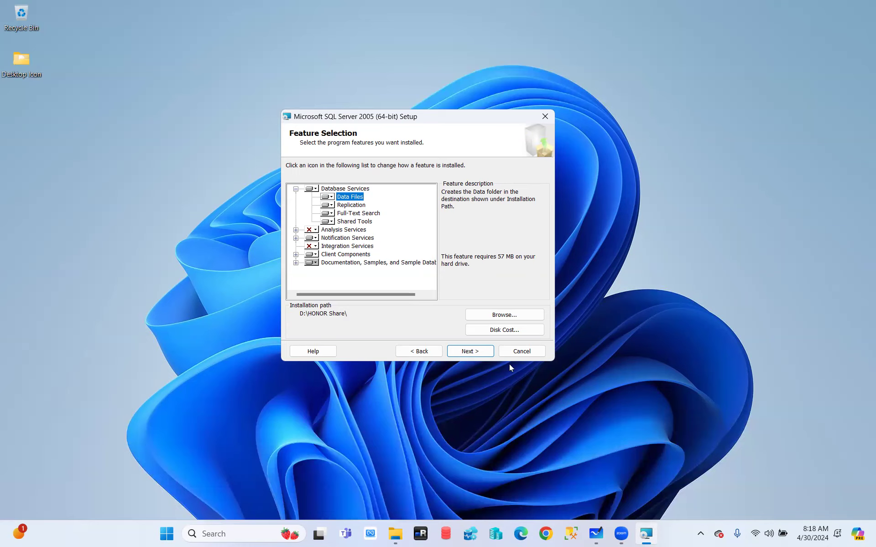
left_click(468, 354)
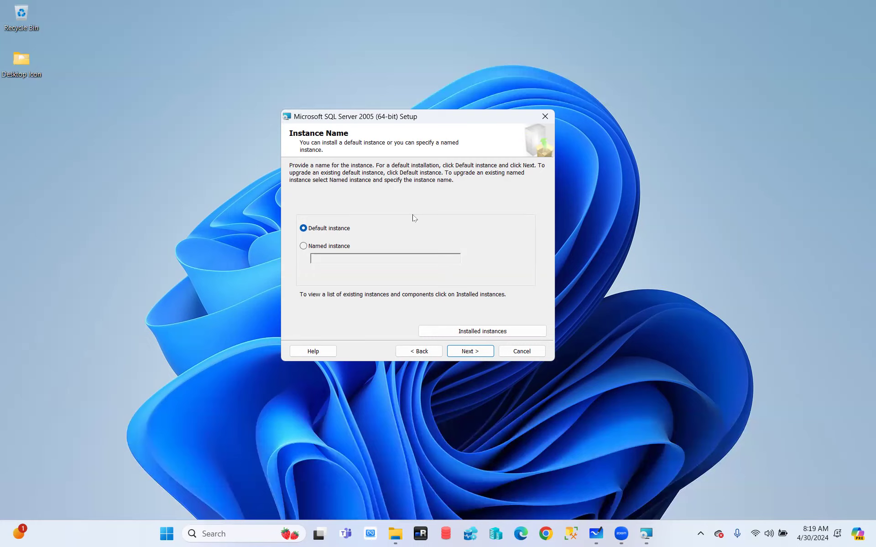
- Choose Named instance on the Instance Name page
left_click(303, 246)
- Enter PROD as the named instance, removing a stray underscore
left_click(332, 260)
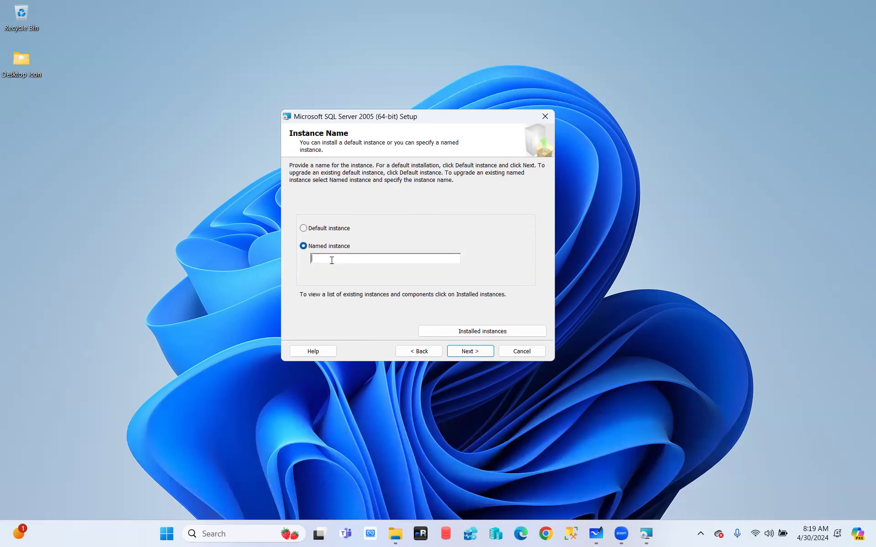
type("PROD")
type("_")
key("BackSpace")
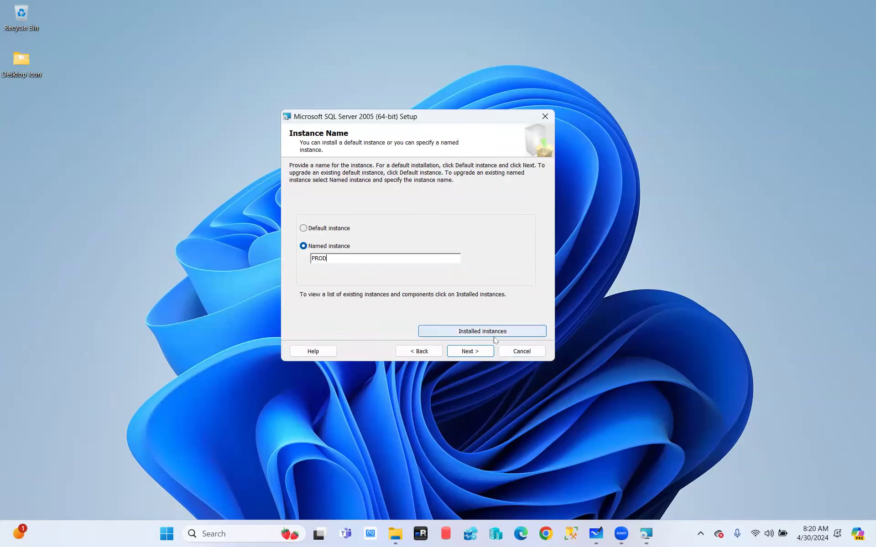
left_click(470, 334)
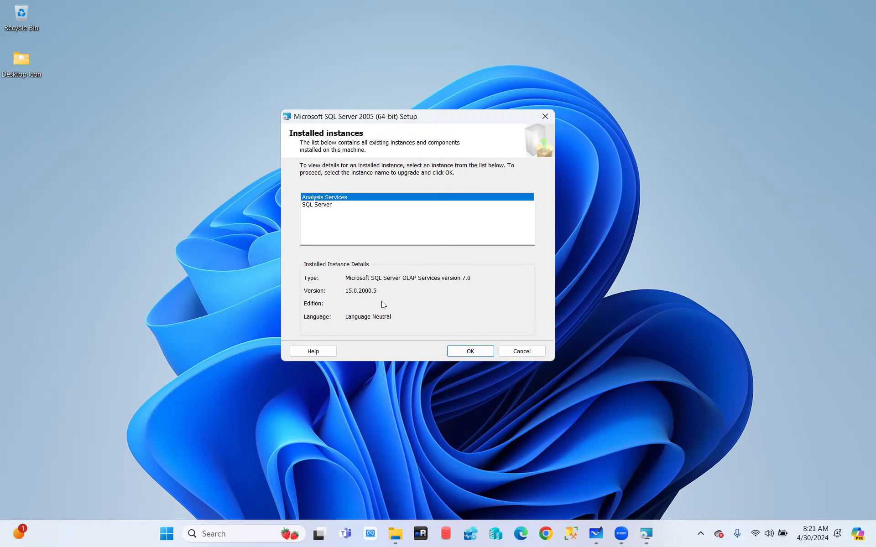
left_click(316, 207)
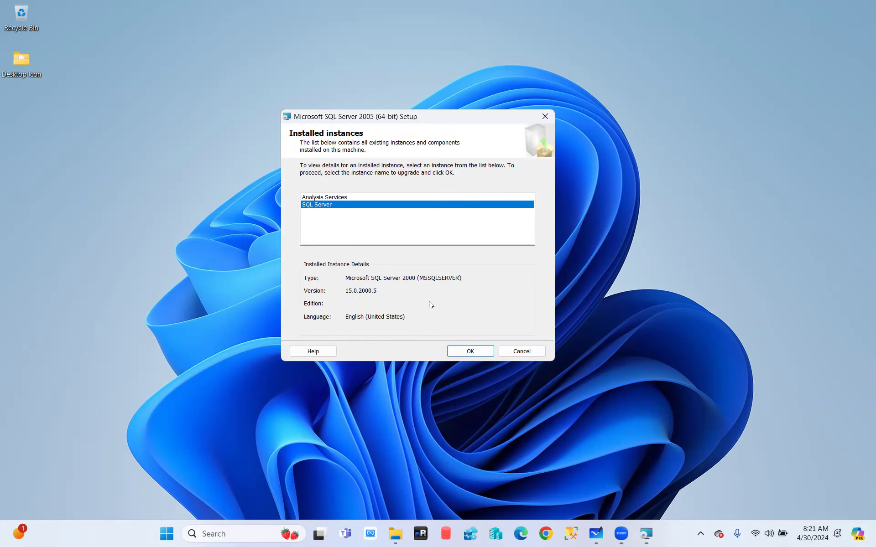
left_click(513, 354)
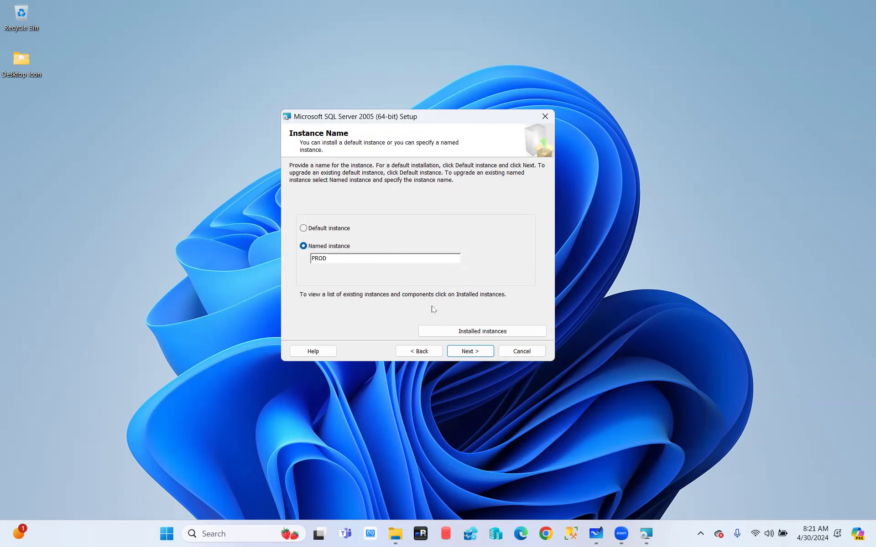
- Check the existing-components details report, close it, and advance to Service Account settings
left_click(474, 352)
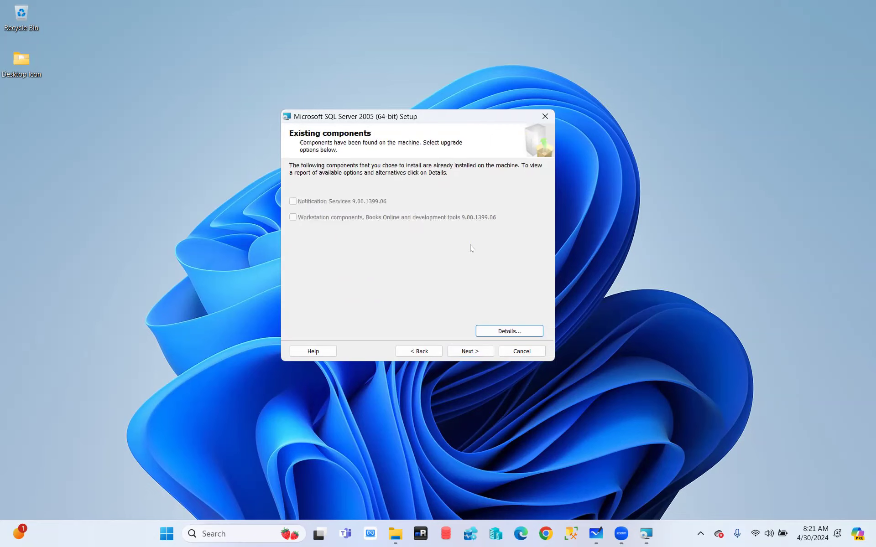
left_click(514, 329)
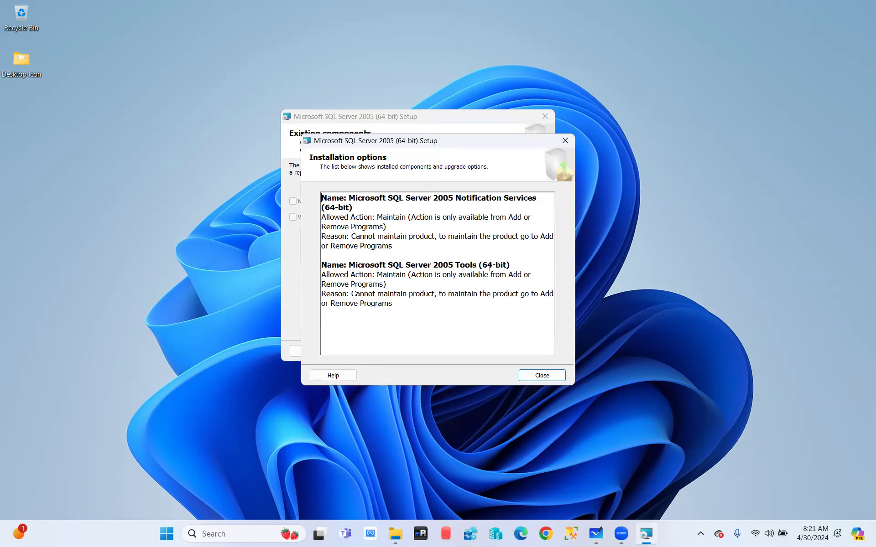
left_click(545, 375)
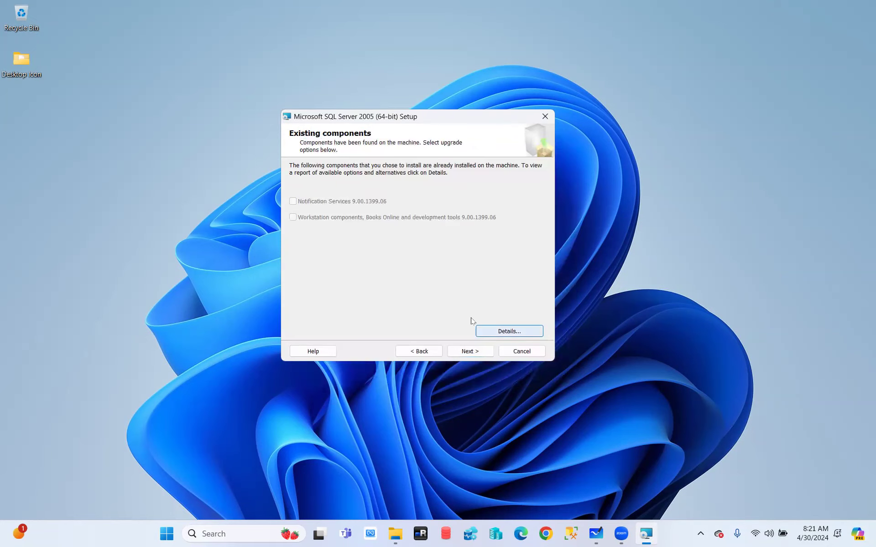
left_click(467, 350)
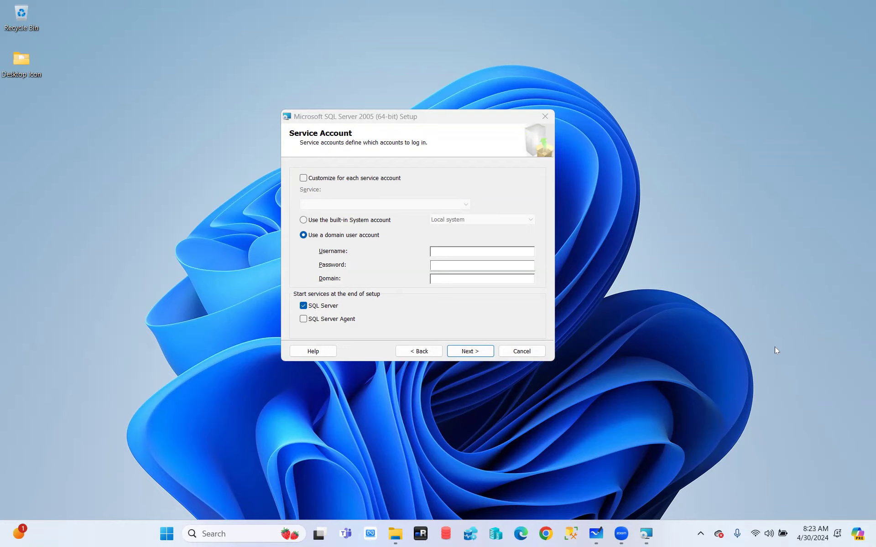
left_click(238, 529)
type("comp")
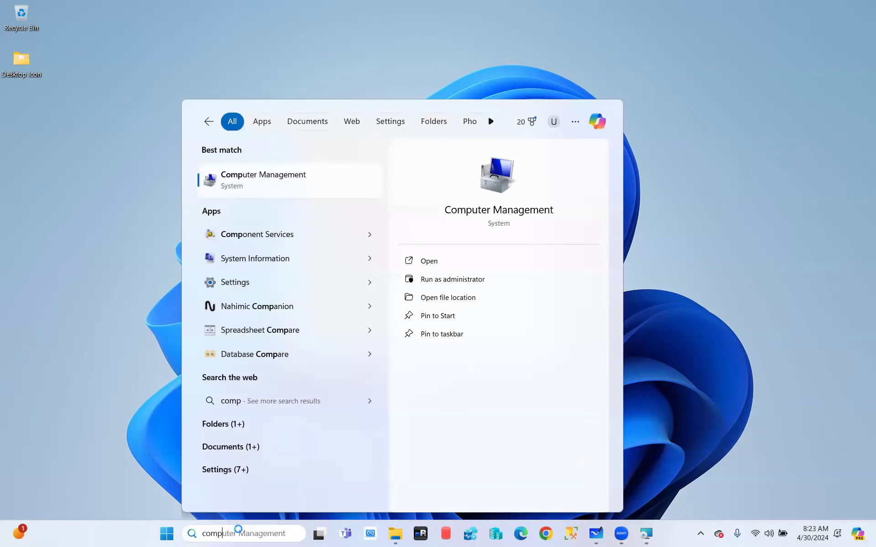
left_click(280, 179)
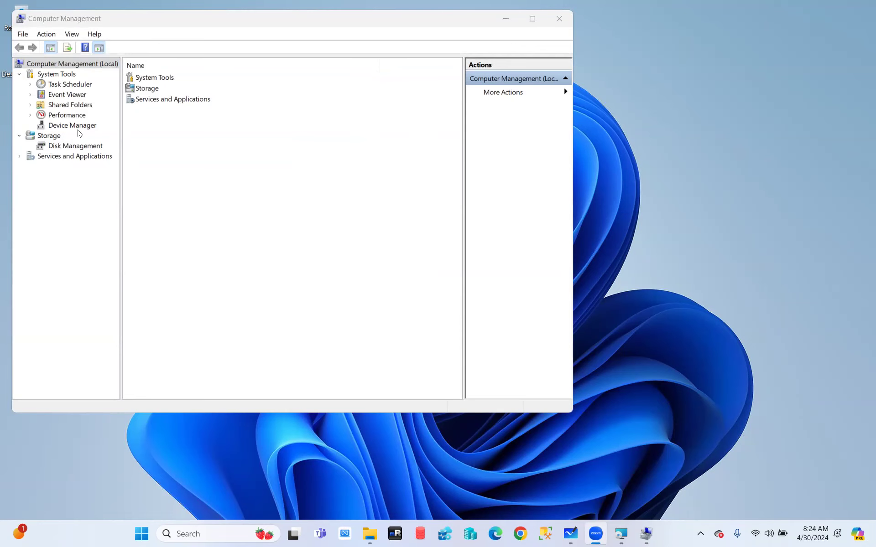
left_click(560, 19)
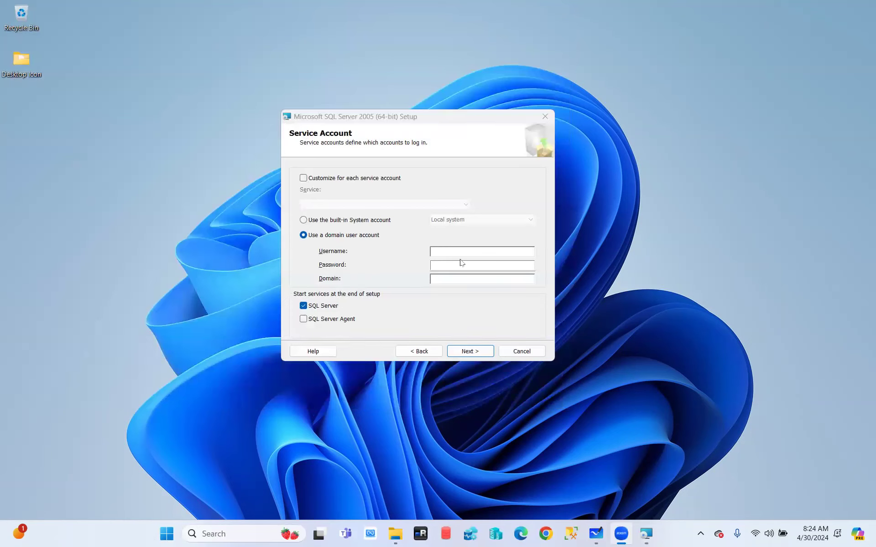
- Select the built-in System account and confirm Local system in its dropdown
left_click(304, 221)
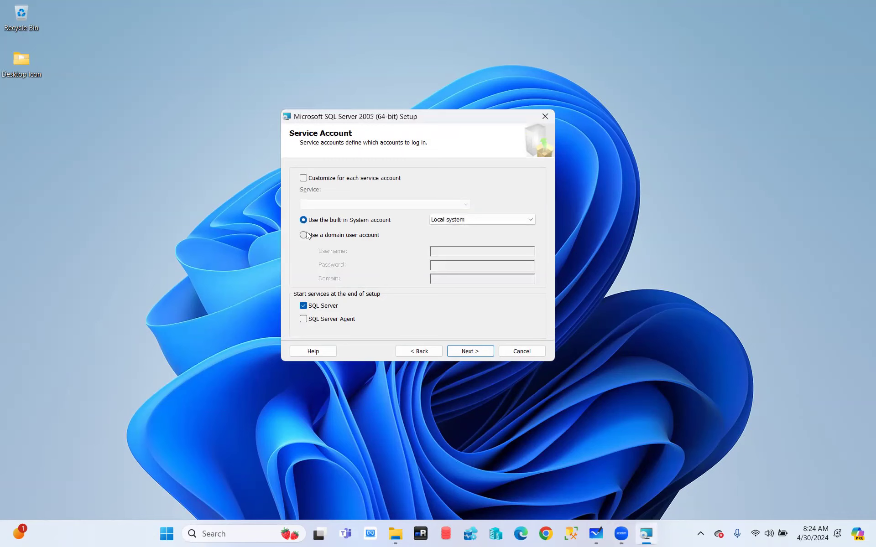
left_click(507, 218)
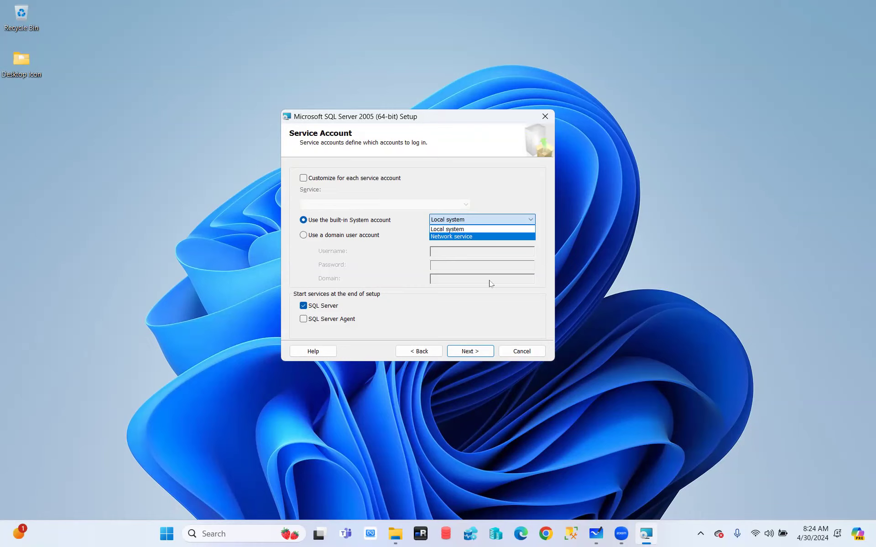
- Turn on per-service account customization with SQL Server as the selected service
left_click(304, 181)
left_click(304, 180)
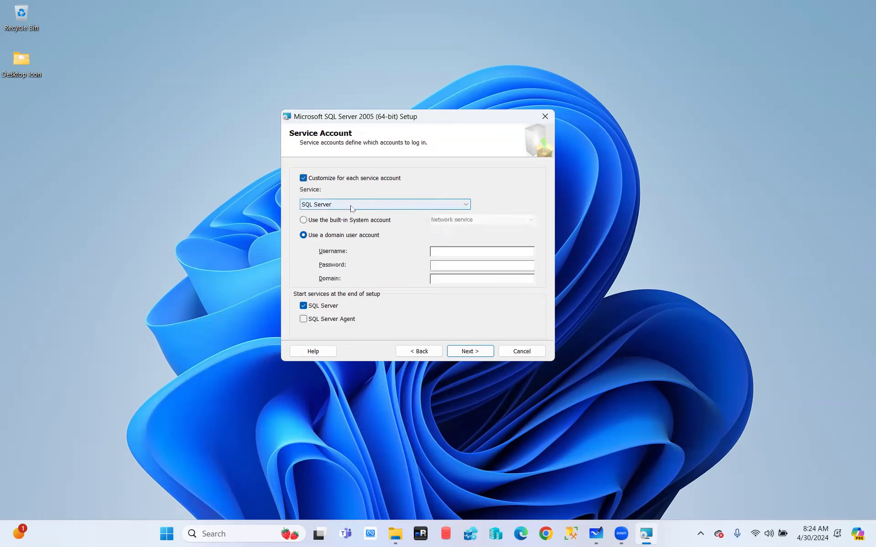
left_click(350, 205)
left_click(340, 215)
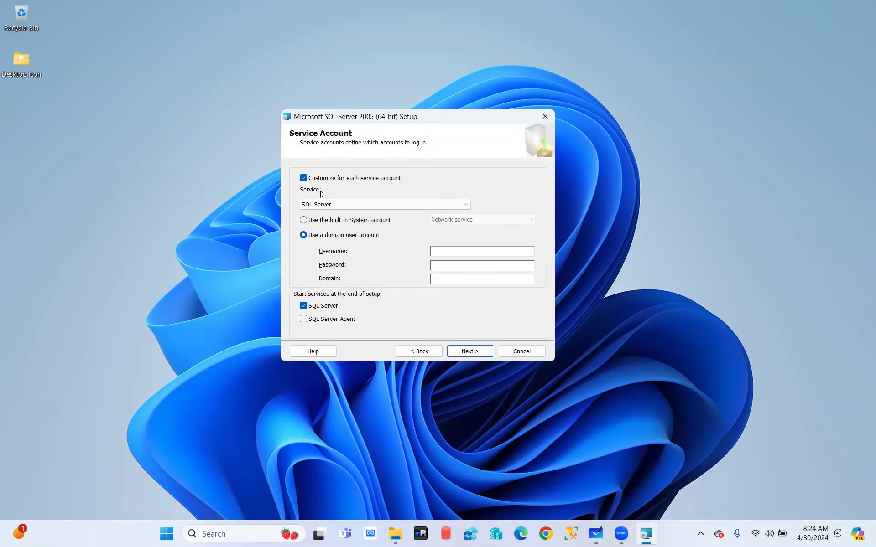
- Give SQL Server a domain user account by entering its username and password
left_click(441, 251)
type("na\\xssqldalsql45")
left_click(452, 267)
type("***")
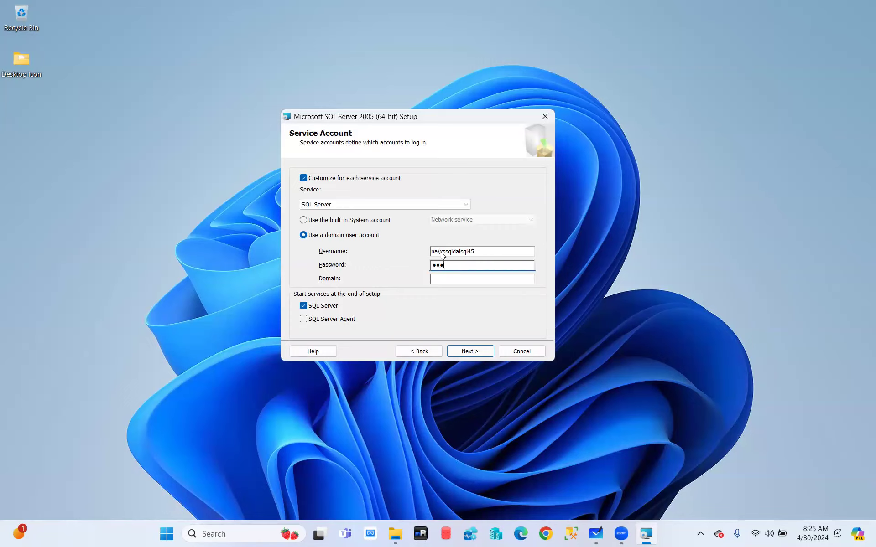
type("*********")
- Fix a mistyped domain entry, set the domain to 'na', and tidy the username
left_click(450, 279)
left_click_drag(440, 252, 411, 251)
left_click(447, 280)
type("na")
left_click(448, 251)
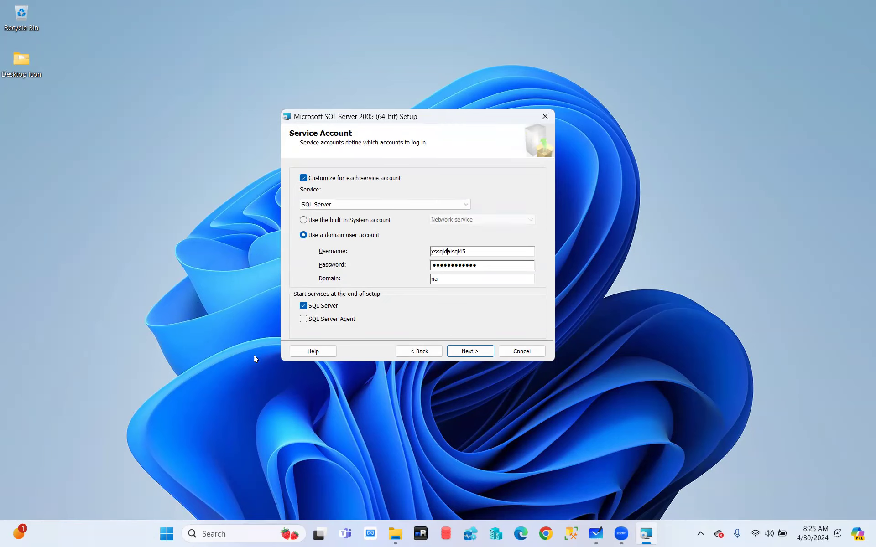
- Start SQL Server Agent after setup, select it, and turn off per-service account customization
left_click(304, 320)
left_click(323, 206)
left_click(325, 221)
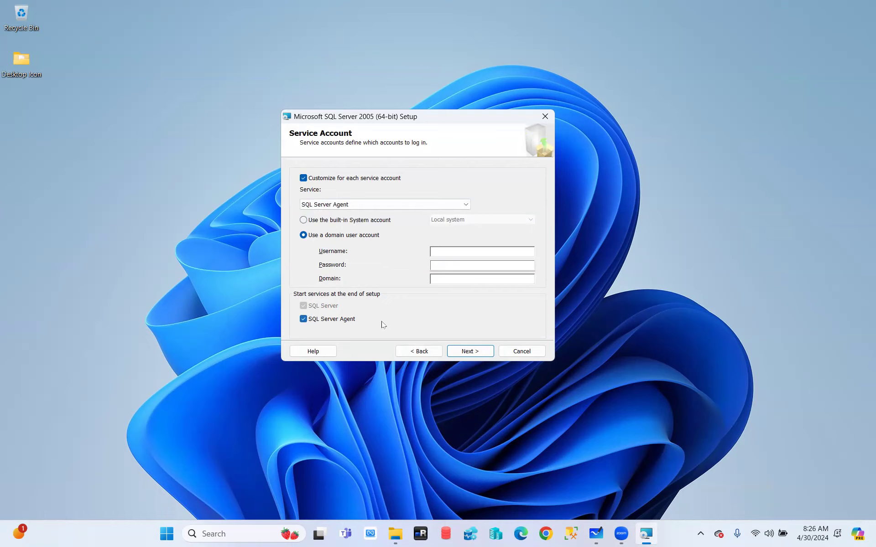
left_click(304, 178)
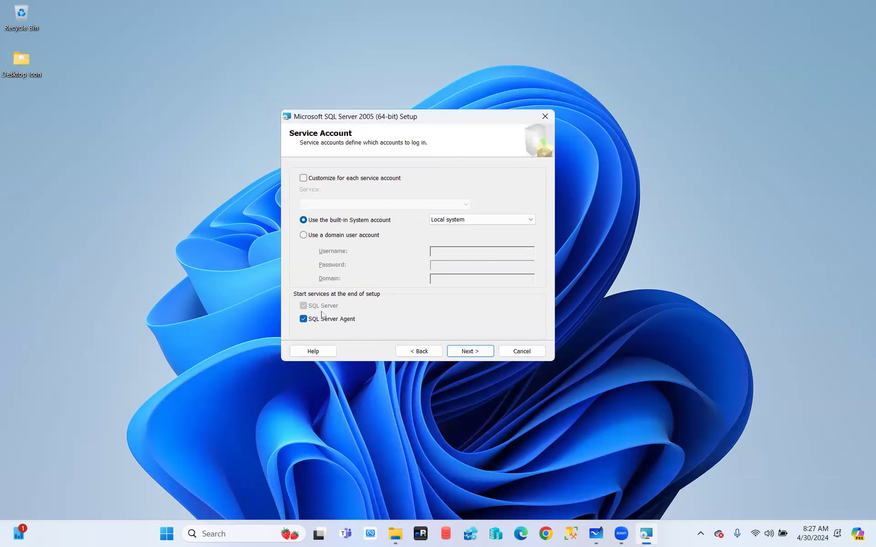
- Re-enable per-service customization, try a username, then run SQL Server Agent as Local system
left_click(330, 182)
type("xssq")
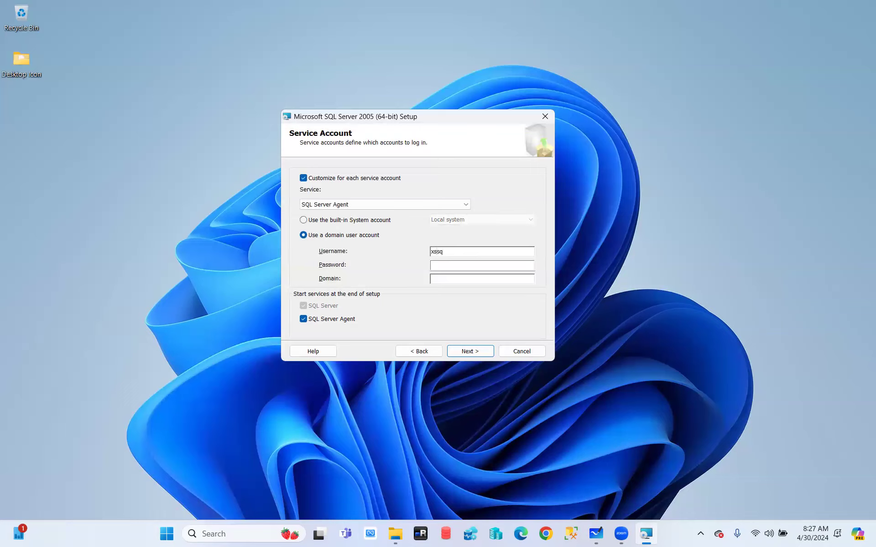
key("BackSpace")
key("BackSpace")
key("BackSpace")
type("sql")
left_click(304, 220)
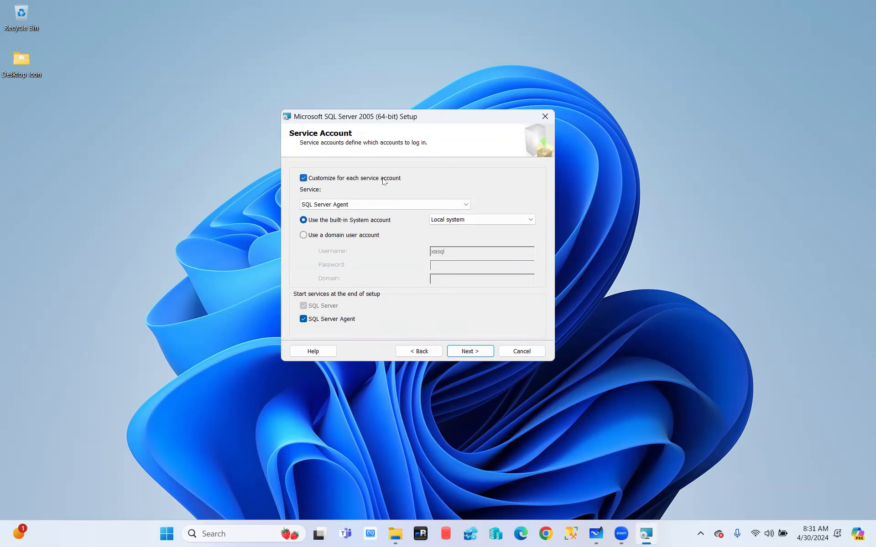
left_click(768, 535)
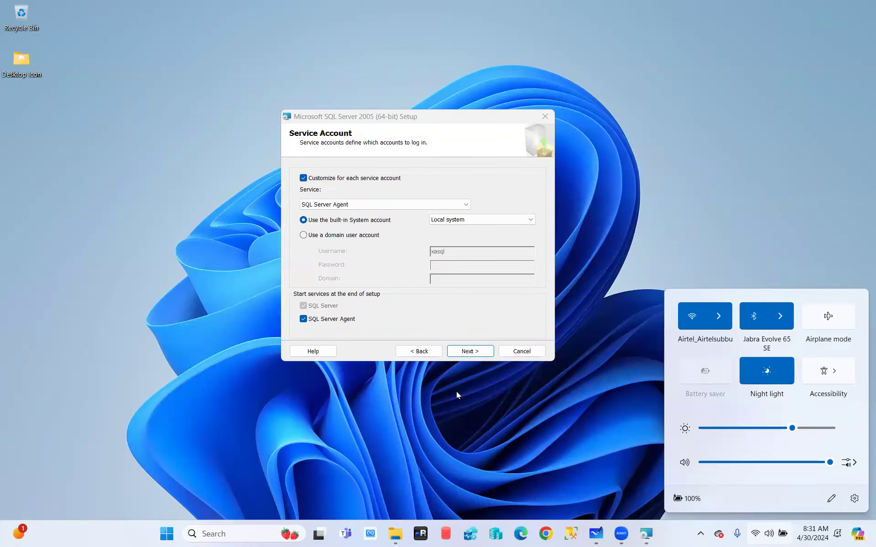
left_click(514, 426)
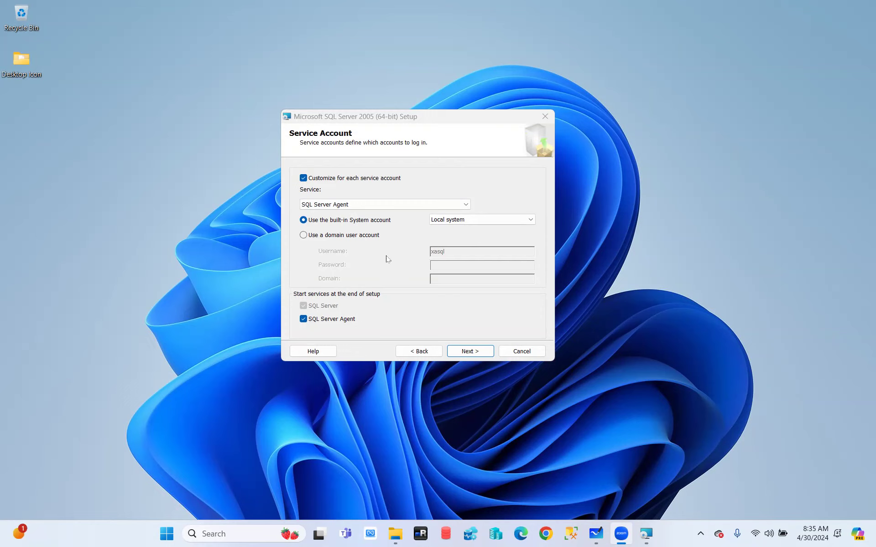
- Clear the account validation error, turn off per-service customization, and run every service as Local system
left_click(473, 351)
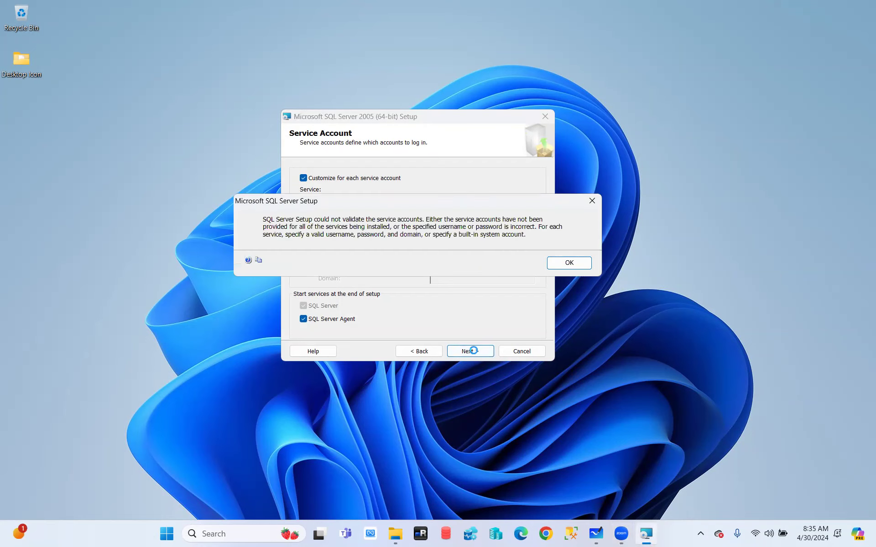
left_click(566, 265)
left_click(304, 178)
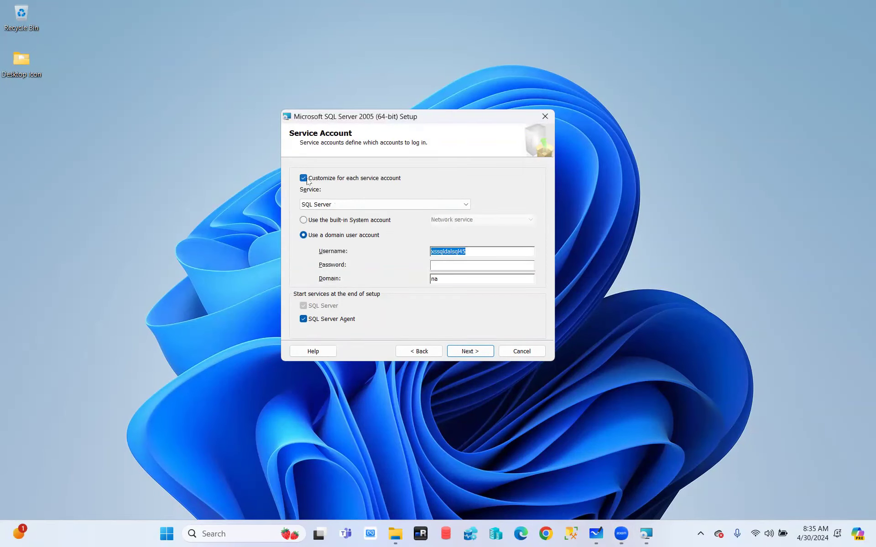
left_click(303, 220)
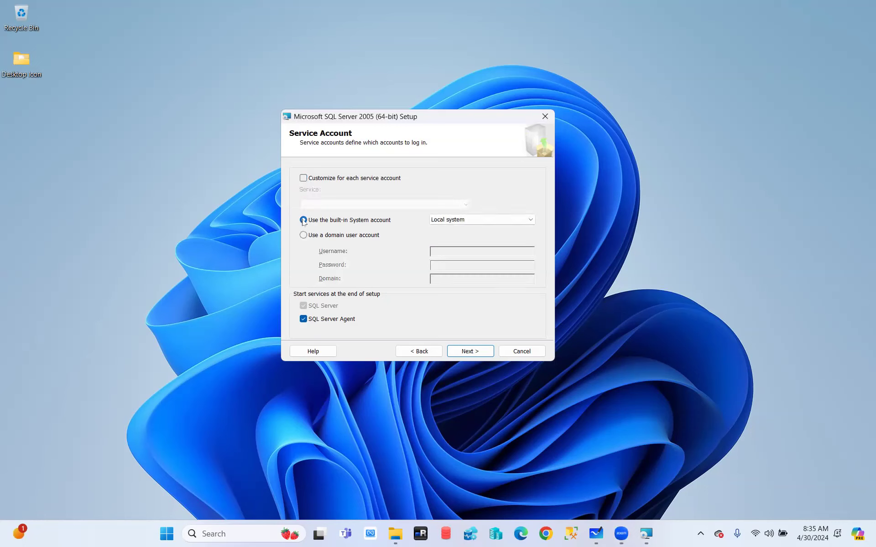
left_click(463, 352)
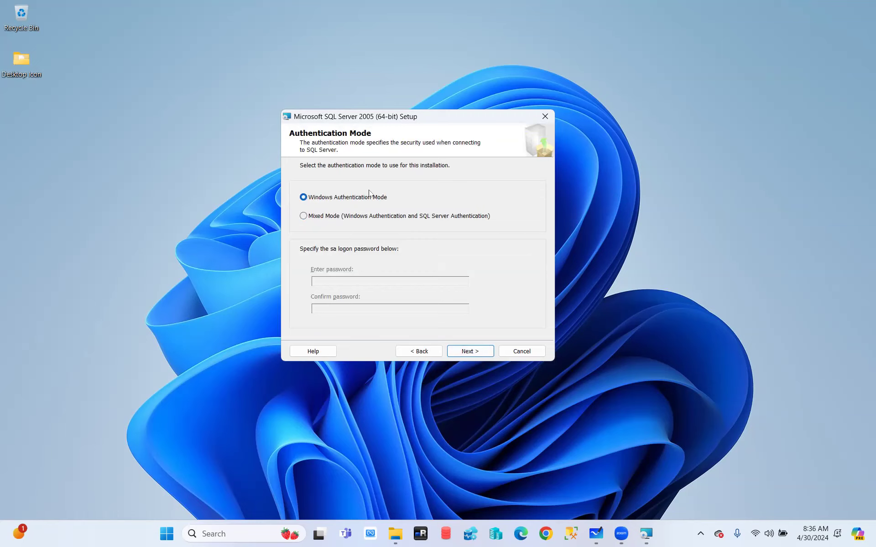
- Under Mixed Mode, enter and confirm an sa password, then switch back to Windows Authentication Mode
left_click(313, 220)
left_click(323, 282)
left_click(322, 309)
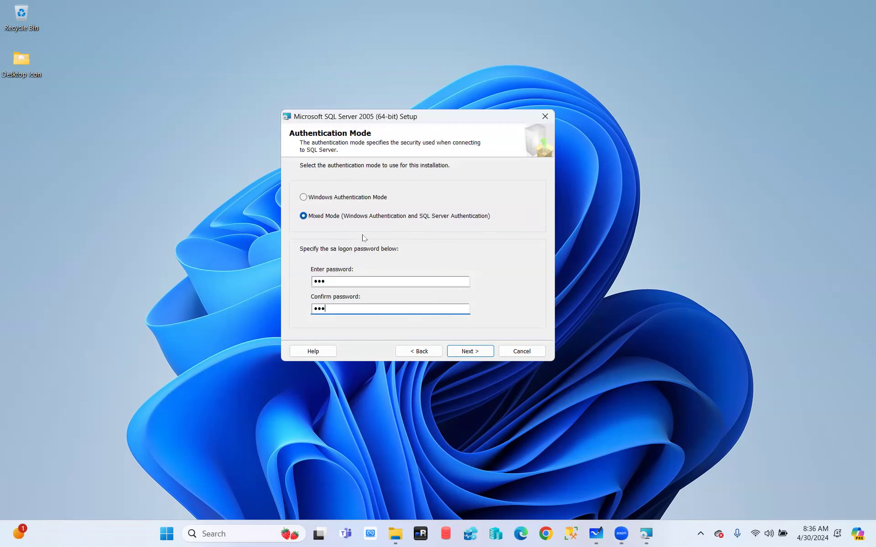
left_click(343, 199)
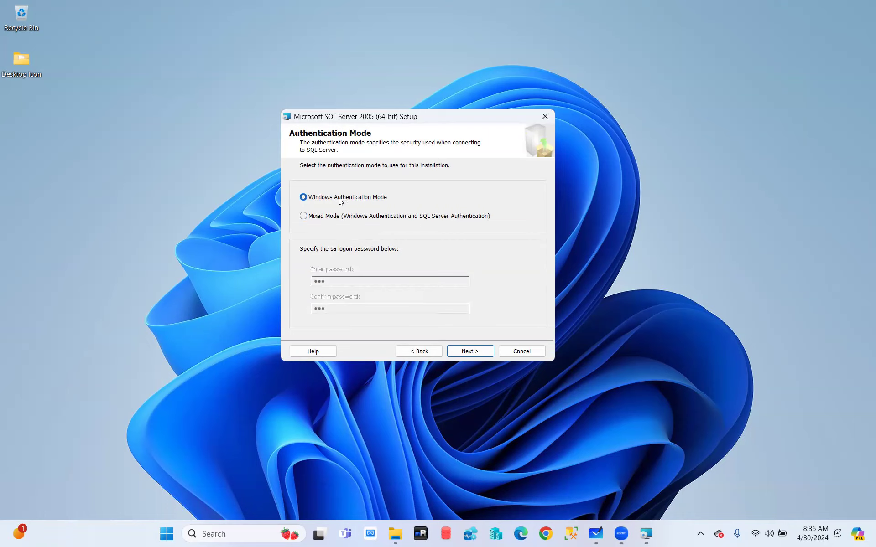
- Toggle between Mixed Mode and Windows Authentication, ending with Mixed Mode selected
left_click(327, 218)
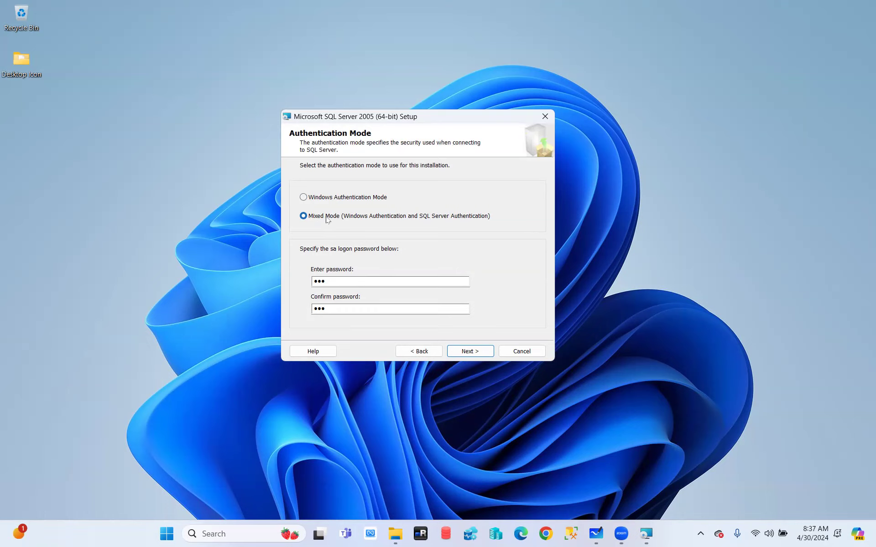
left_click(303, 197)
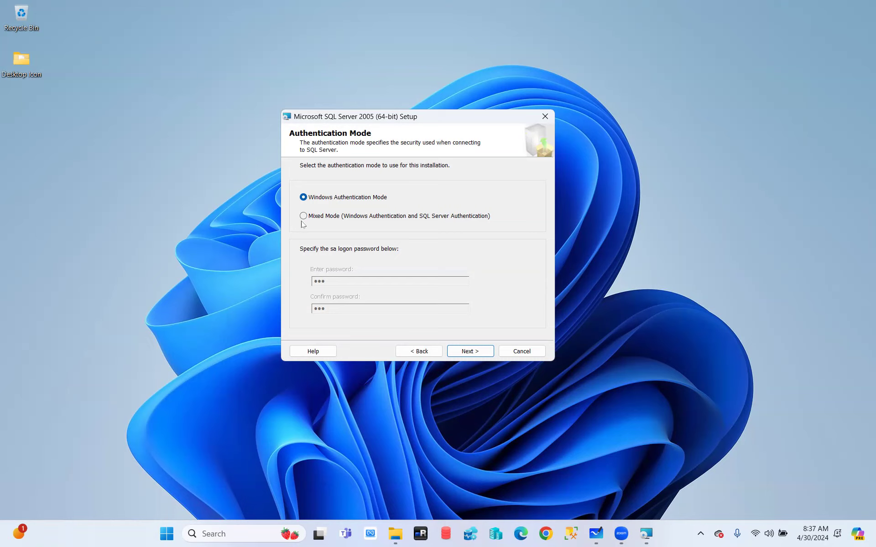
left_click(315, 218)
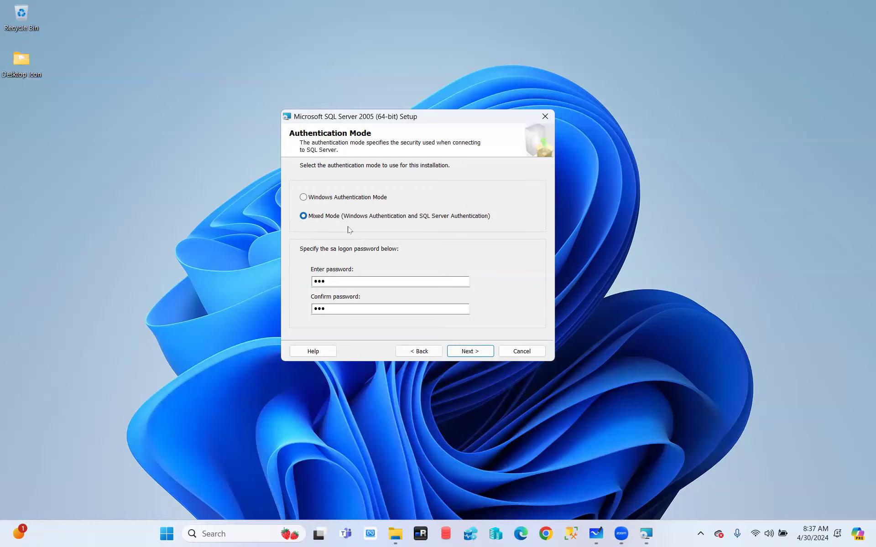
- Recheck the authentication page, reach Collation Settings, and choose 'Collation designator and sort order'
left_click(471, 352)
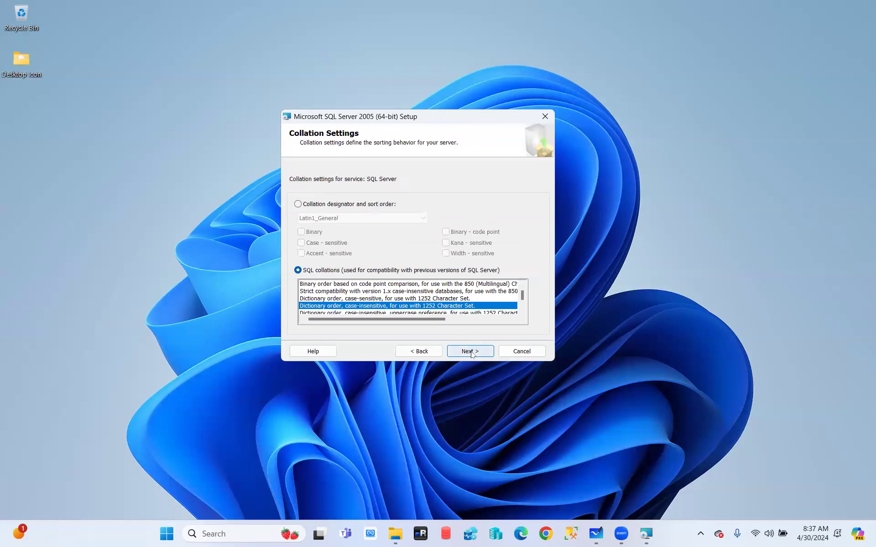
left_click(425, 350)
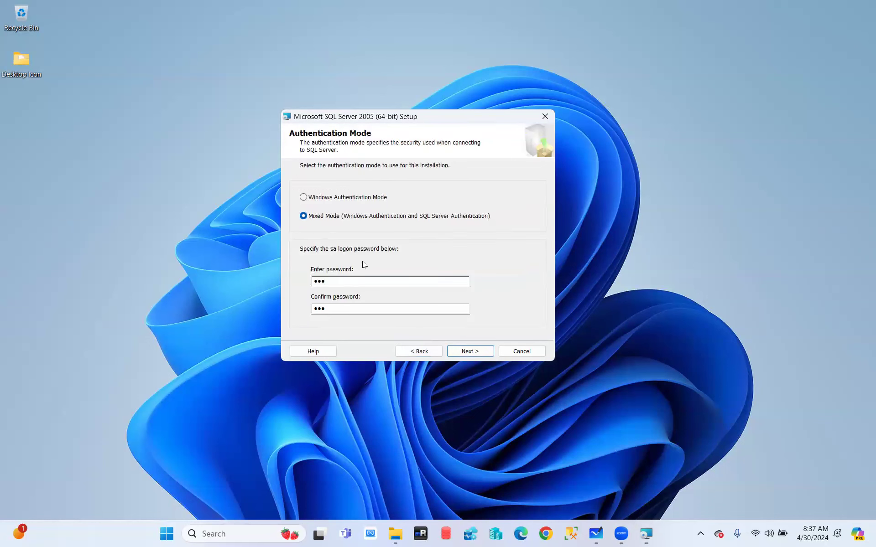
left_click(470, 352)
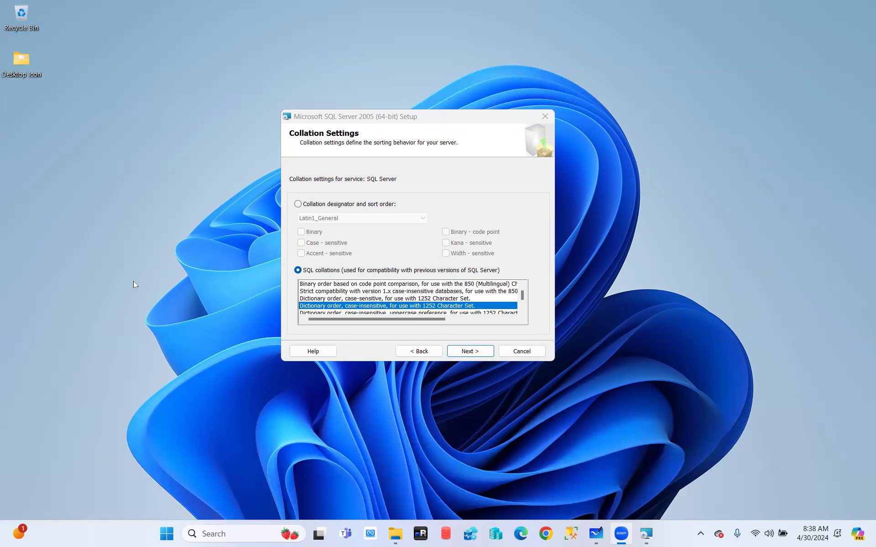
left_click(298, 205)
- Drop down the collation designator list, currently on Latin1_General
left_click(346, 219)
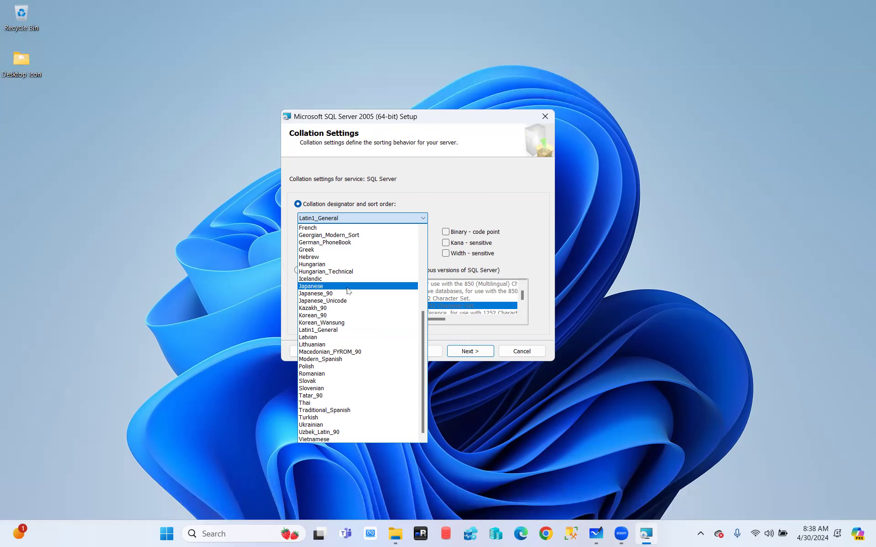
- Keep Latin1_General as the designator and bring up SQL Server Management Studio
left_click(462, 193)
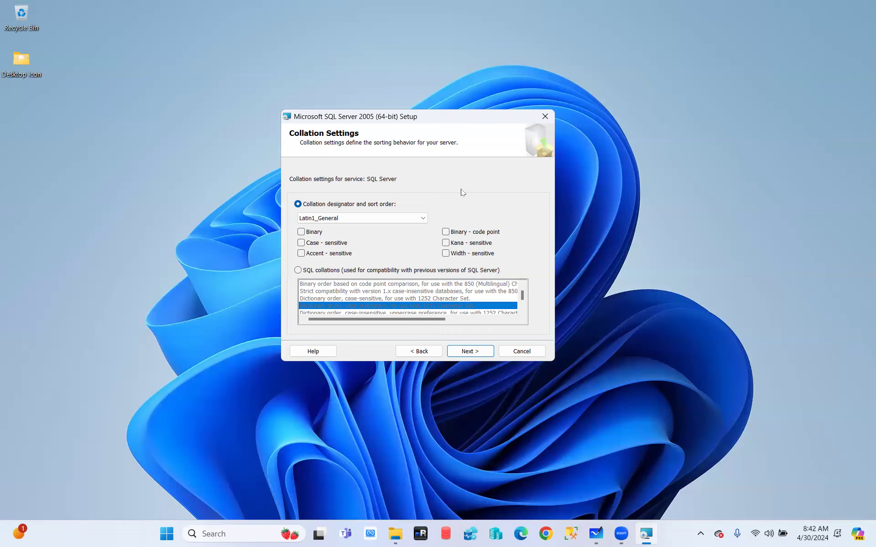
left_click(571, 534)
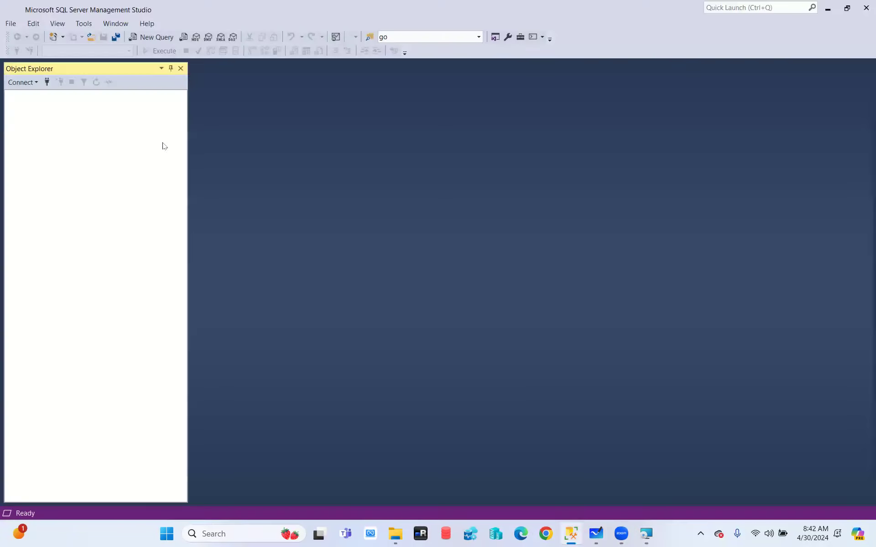
- Connect to the local SQL Server instance and bring up the server node's context menu
left_click(401, 280)
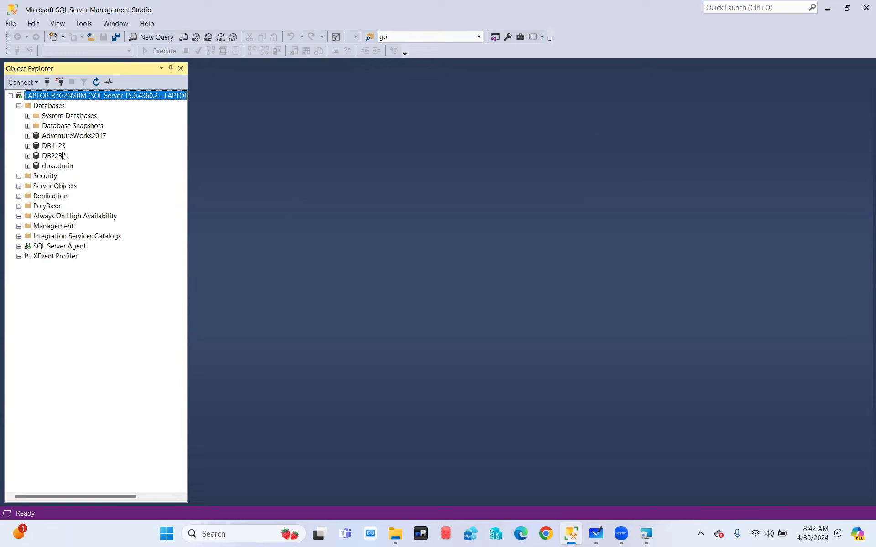
right_click(59, 97)
- Open the server's Properties and read the Server Collation, SQL_Latin1_General_CP1_CI_AS
left_click(94, 294)
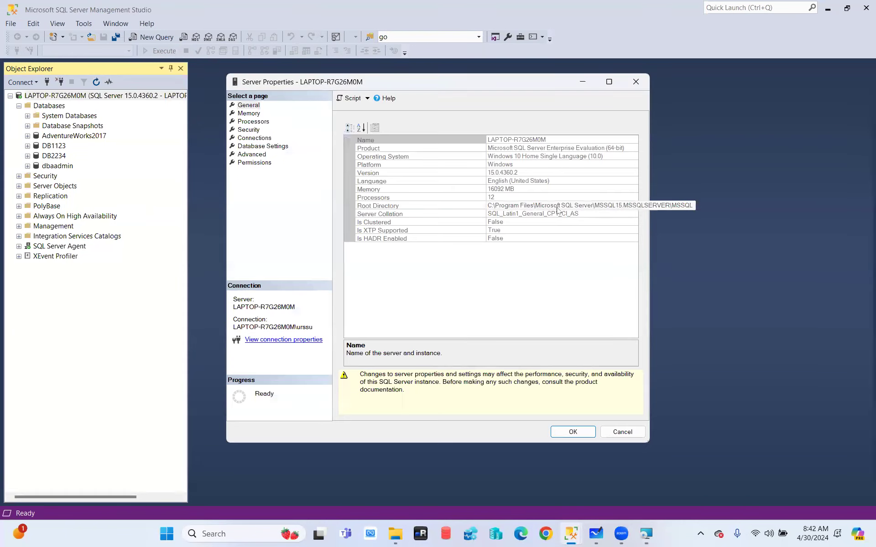
left_click(482, 213)
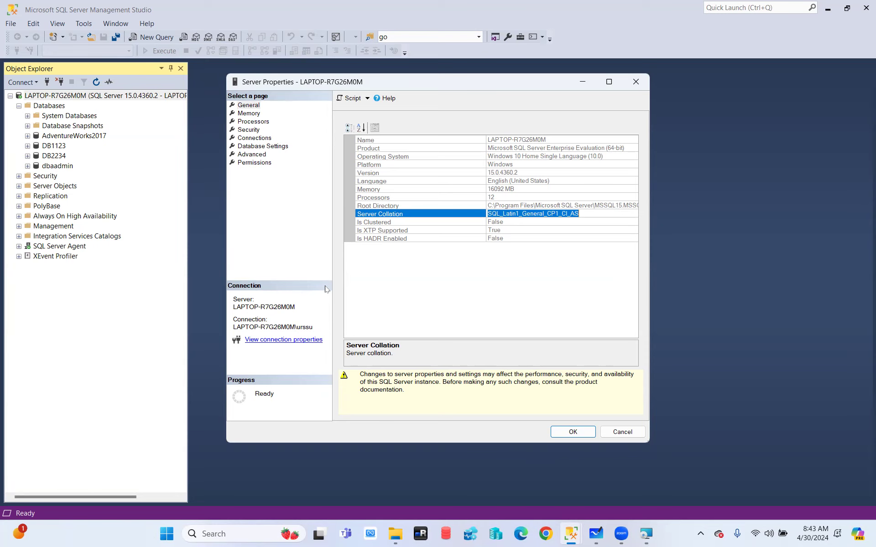
- Close Server Properties, return to SQL Server 2005 Setup, and accept the collation settings
left_click(628, 432)
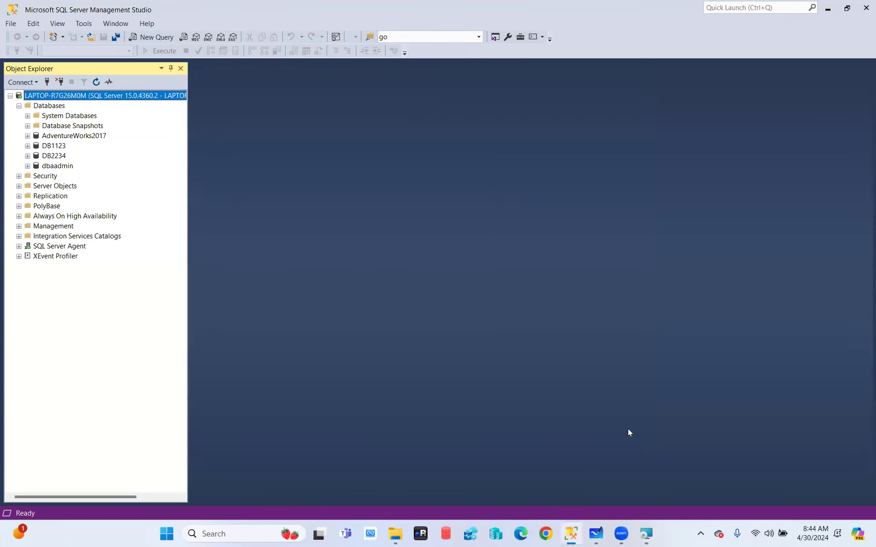
left_click(648, 535)
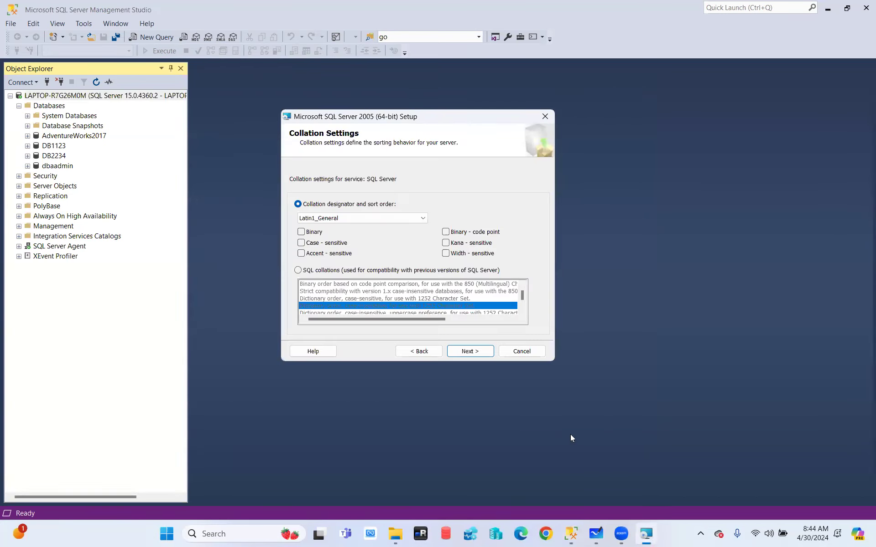
left_click(475, 351)
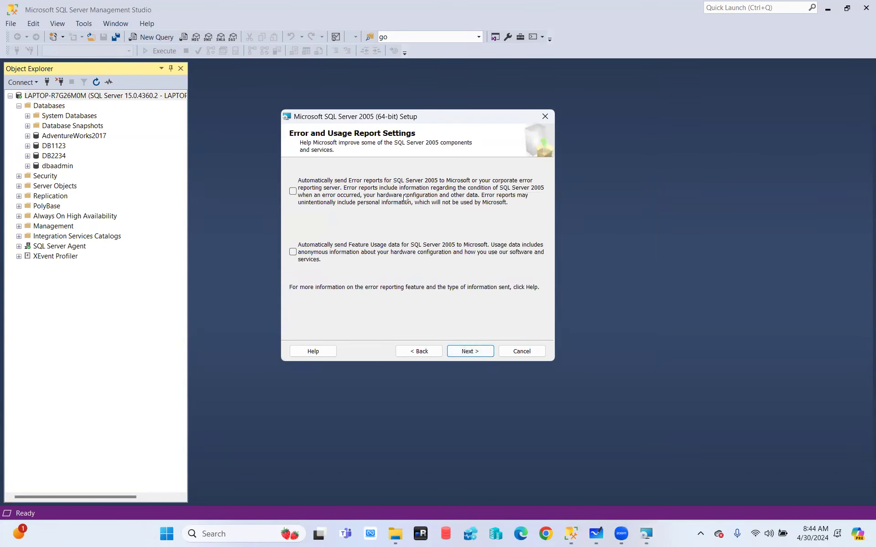
- Opt in to error reports and feature usage data, then start the installation
left_click(292, 191)
left_click(293, 252)
left_click(469, 352)
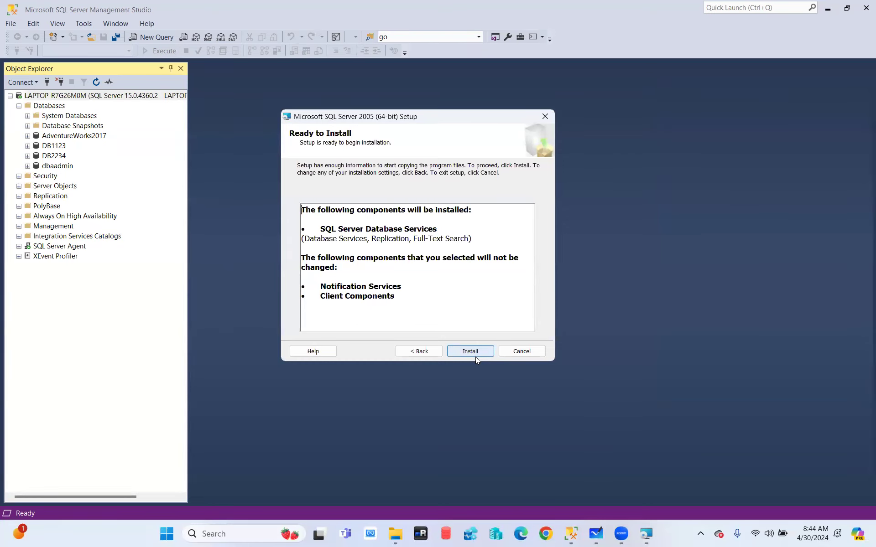
left_click(475, 356)
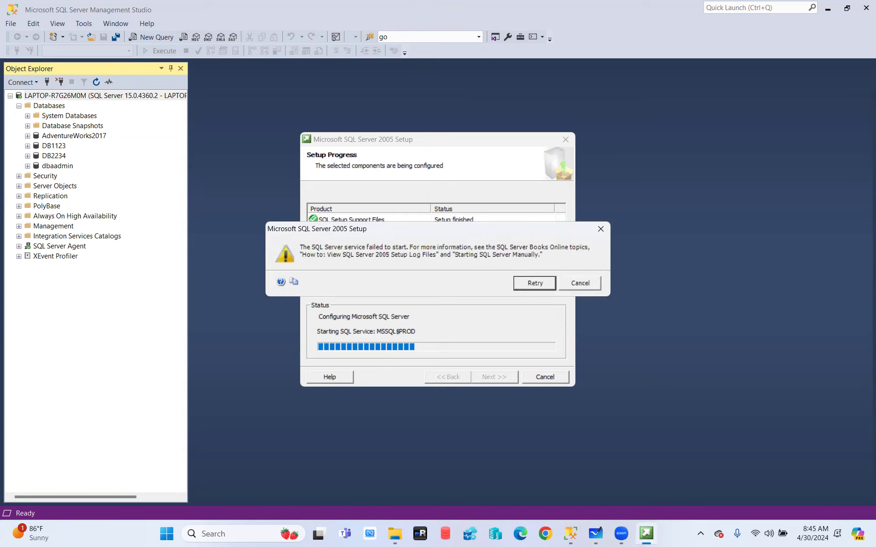
- Dismiss the MSSQL$PROD start failure, answer the cancel prompts, and finish the failed setup
left_click(589, 284)
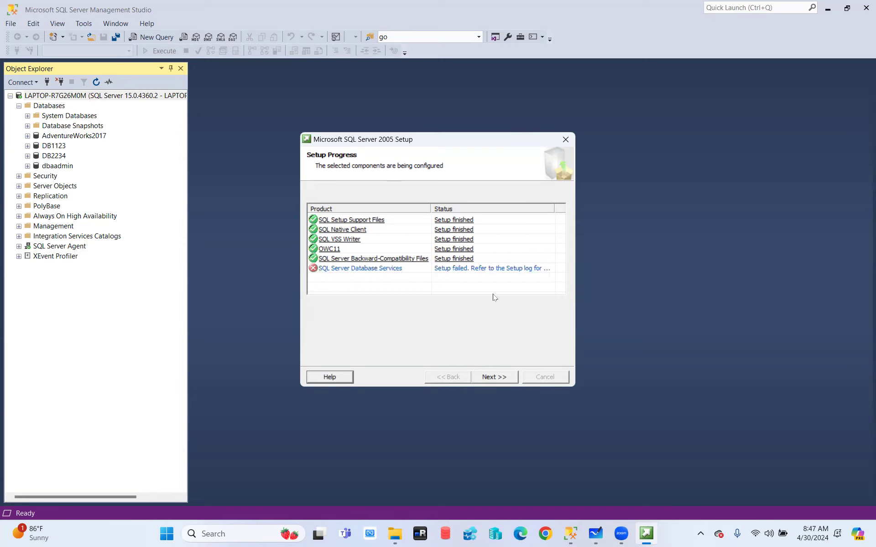
left_click(566, 139)
left_click(426, 299)
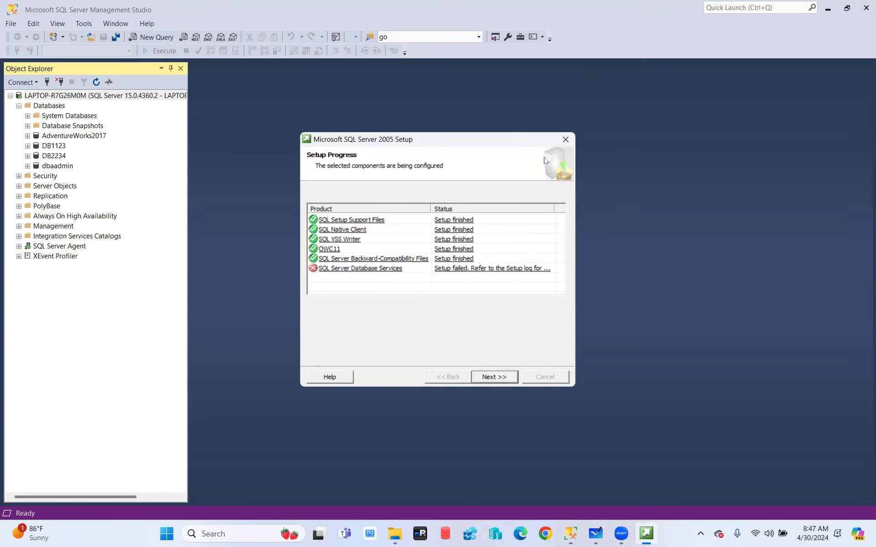
left_click(566, 139)
left_click(433, 302)
left_click(482, 376)
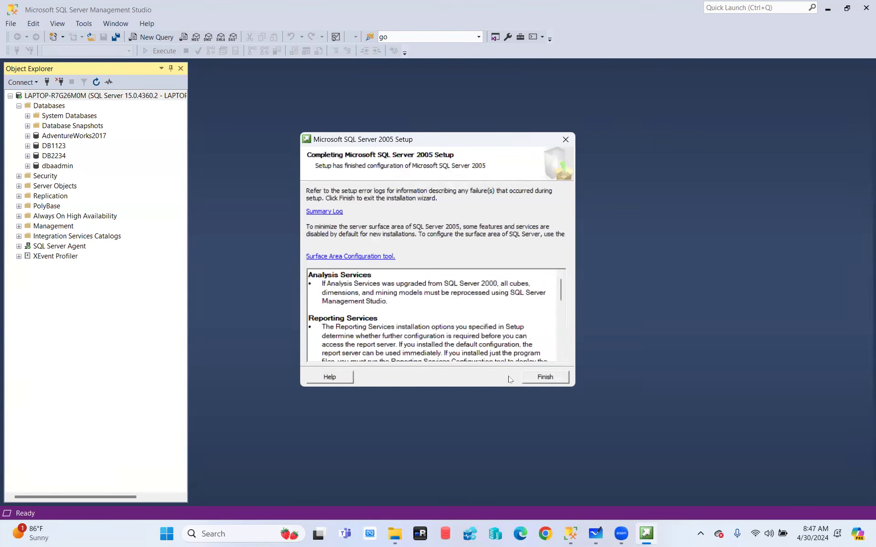
left_click(535, 378)
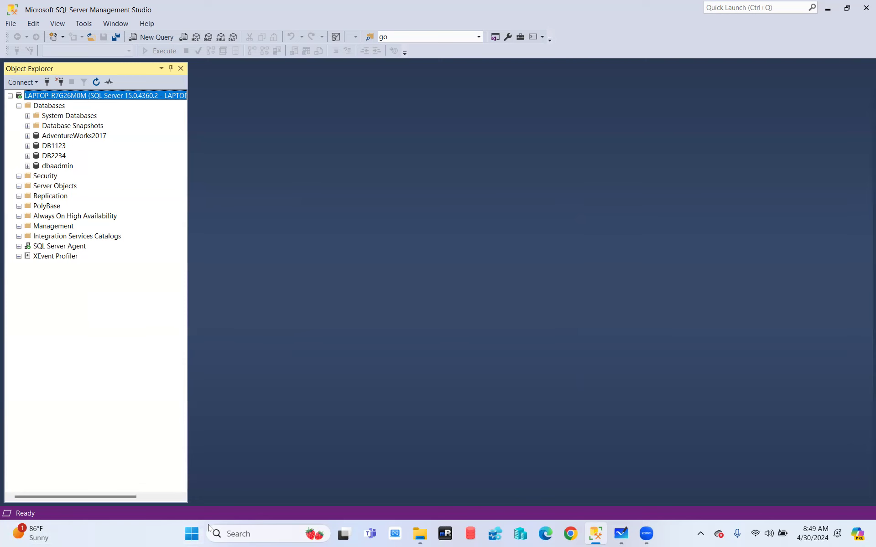
- Step File Explorer back to the root of DVD Drive (E:) SQLDEVSEL, then bring up Chrome
left_click(420, 533)
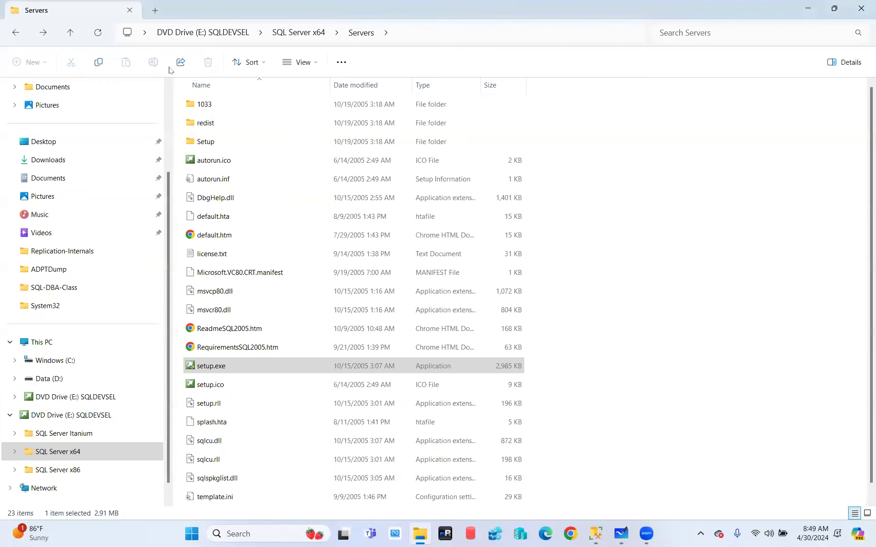
left_click(15, 34)
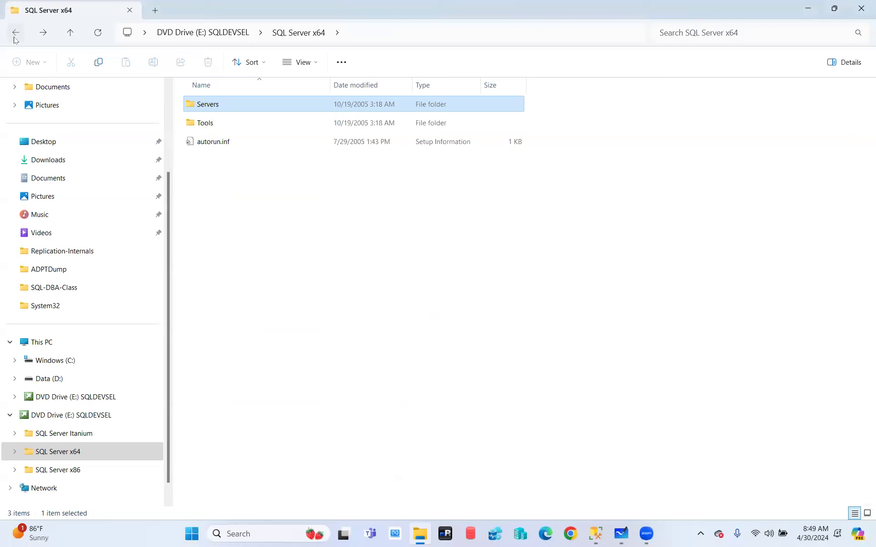
left_click(15, 37)
left_click(570, 533)
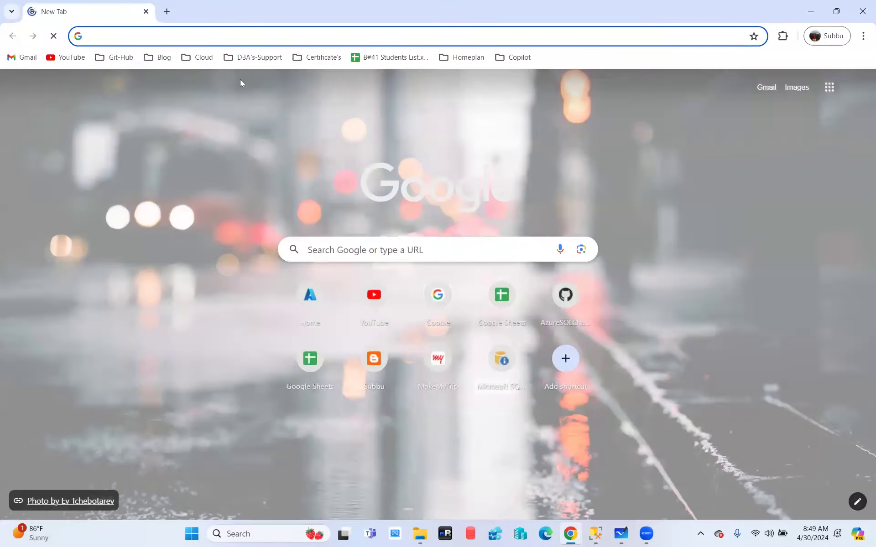
type("ww")
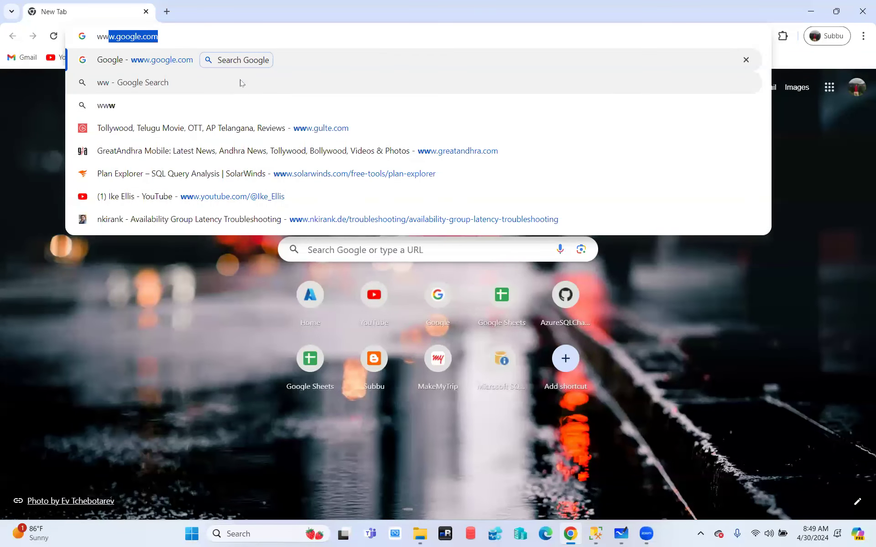
type("w.goog")
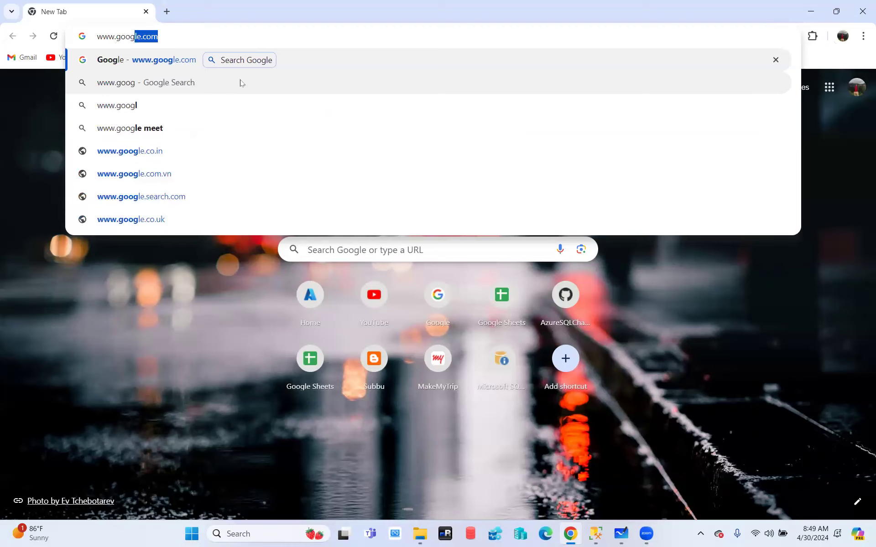
type("le.com")
key("Return")
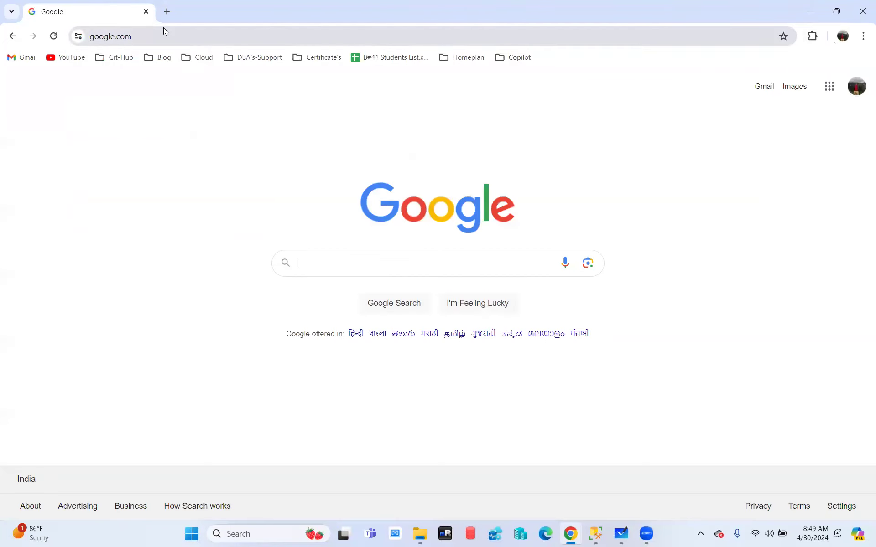
left_click(241, 535)
type("cmd")
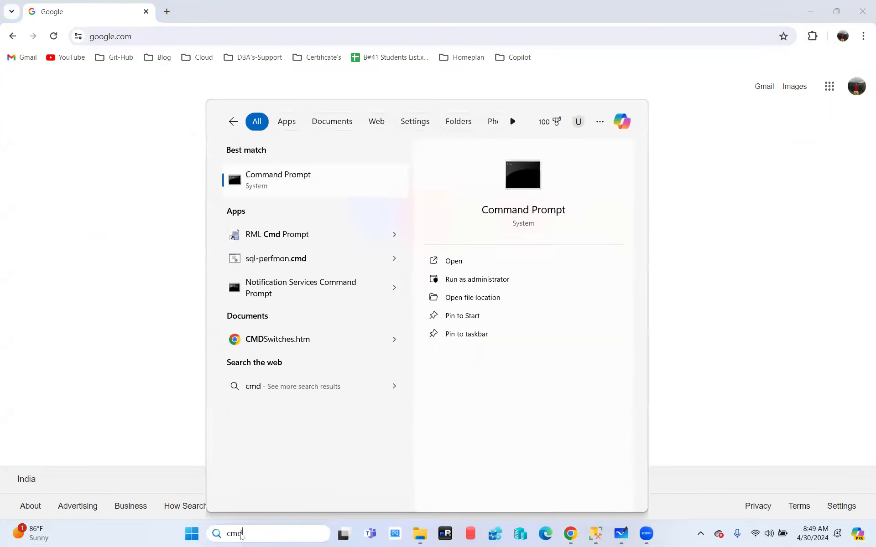
key("Return")
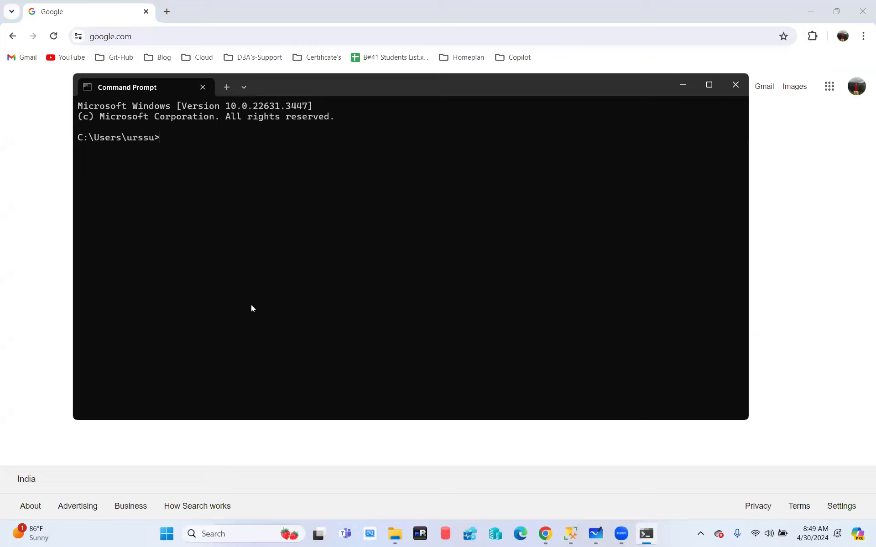
type("nslookup www.google.com")
key("Return")
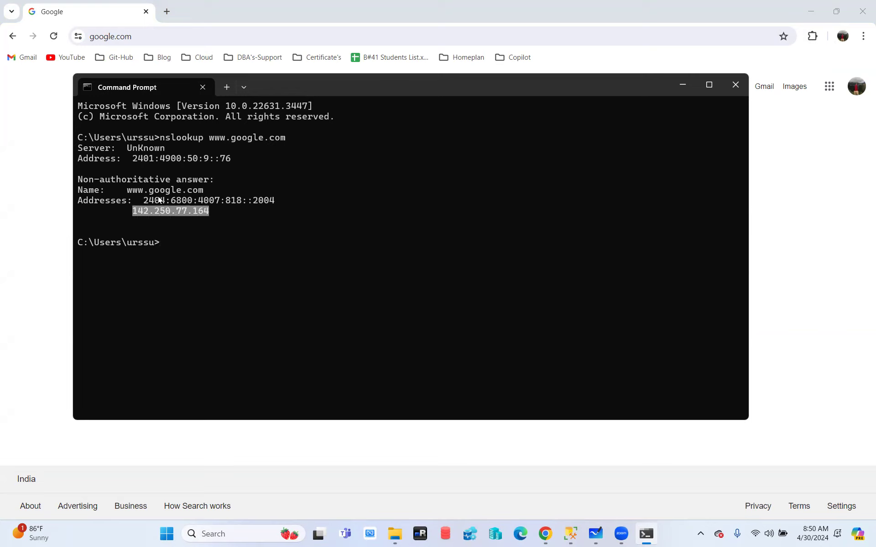
left_click_drag(144, 200, 214, 203)
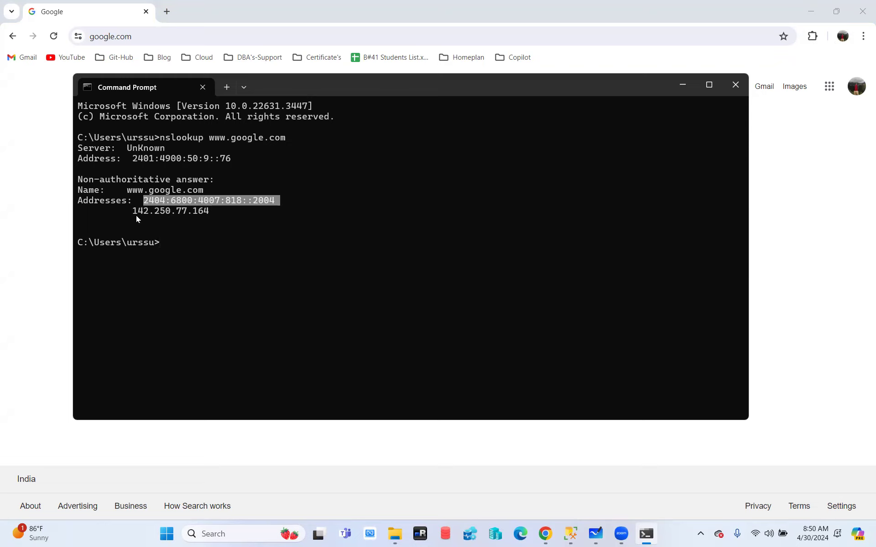
left_click_drag(133, 211, 206, 211)
- Copy 142.250.77.164 and load it in a new Chrome tab
key("ctrl+c")
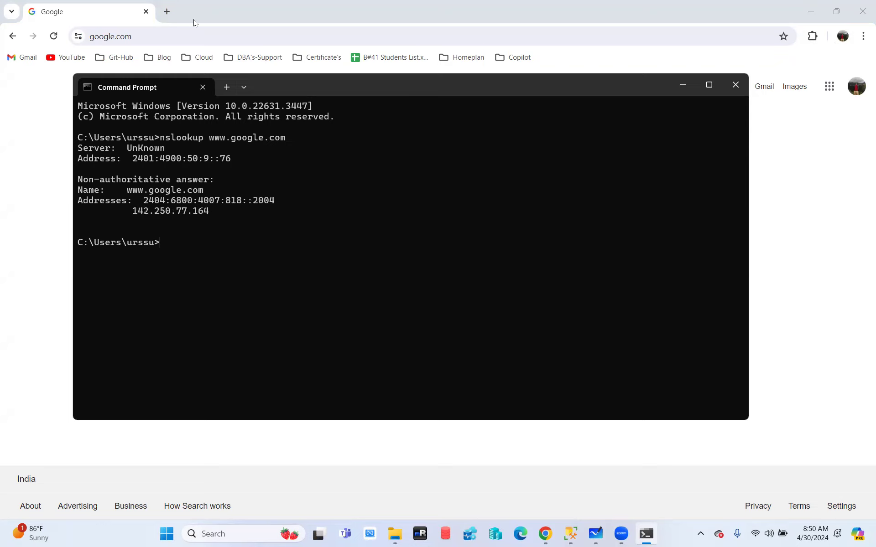
left_click(166, 11)
key("ctrl+v")
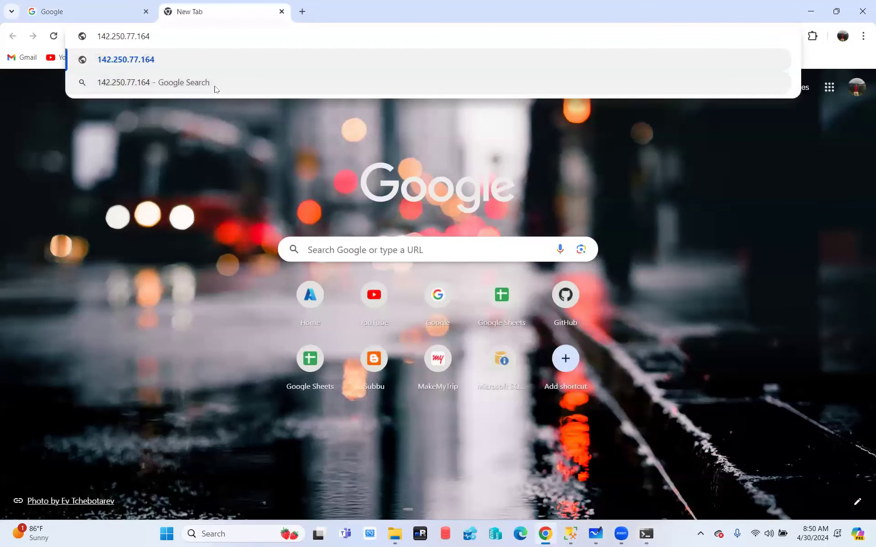
key("Return")
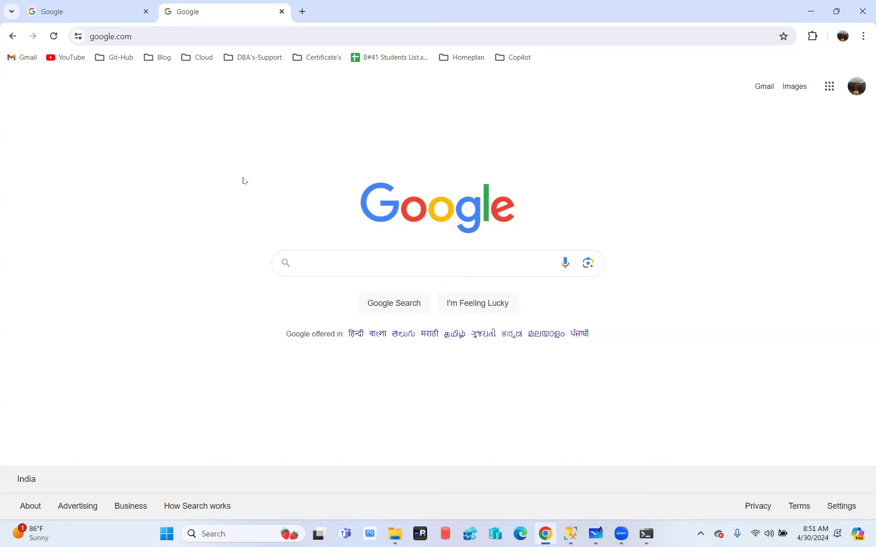
- Paste 142.250.77.164 over Chrome's current address and load it again
left_click(646, 533)
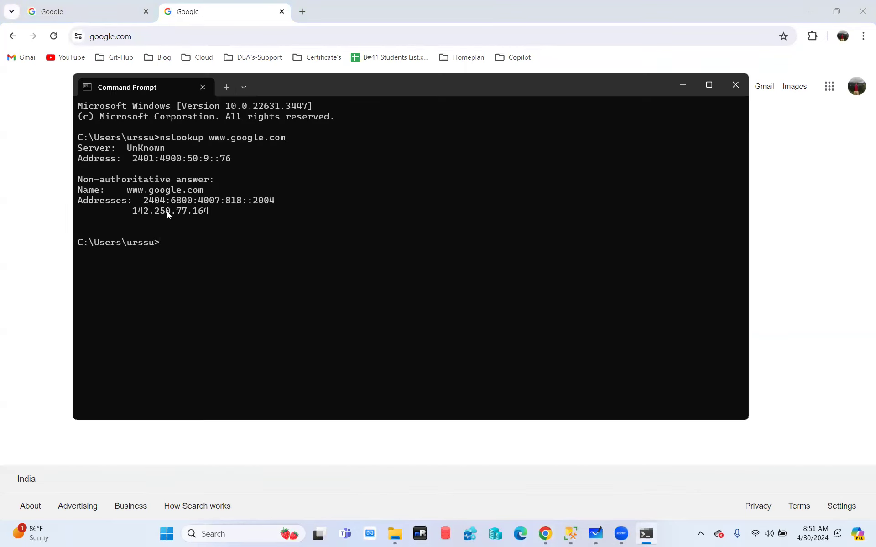
left_click(684, 84)
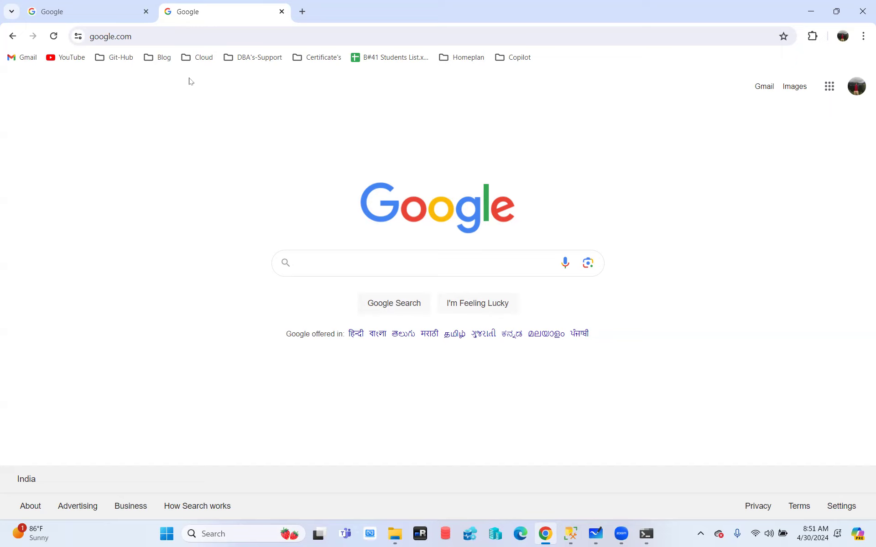
left_click(149, 36)
key("ctrl+v")
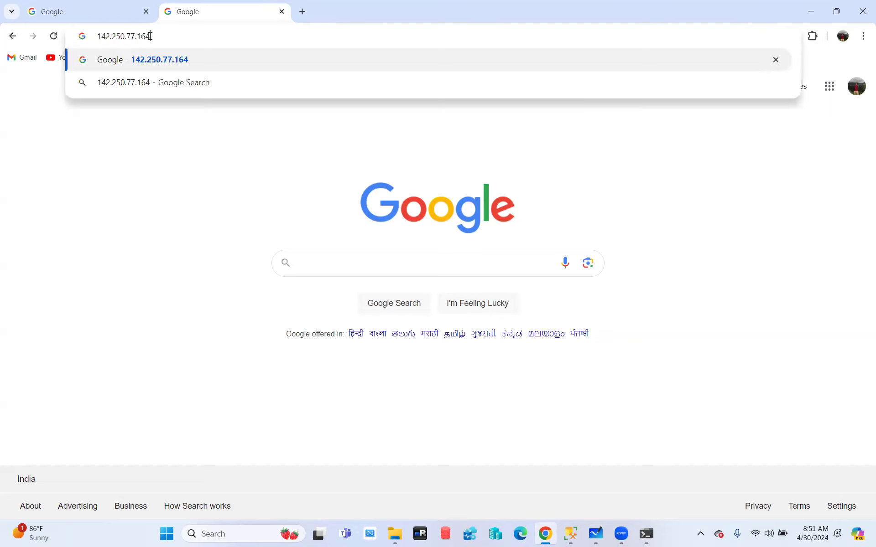
key("Return")
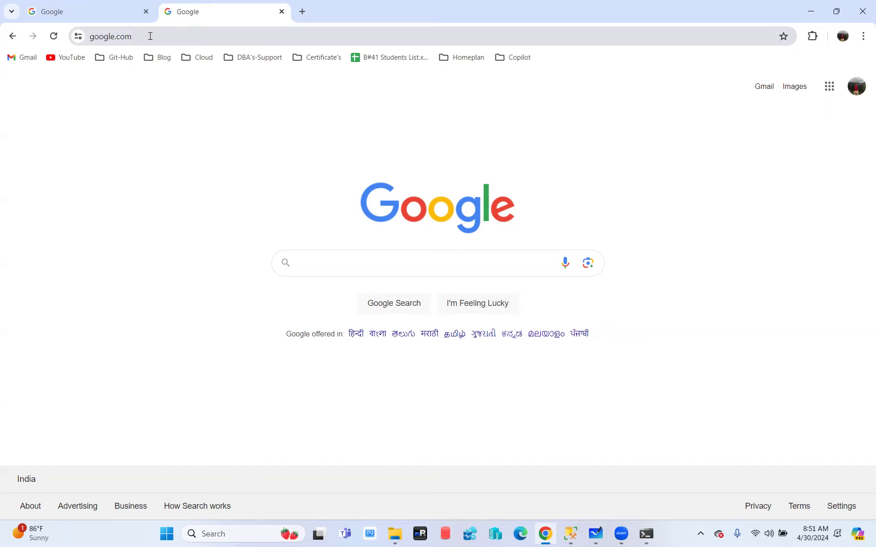
- Reselect the IPv6 and IPv4 nslookup addresses in Command Prompt, then close the console
left_click(646, 533)
left_click_drag(146, 199, 247, 201)
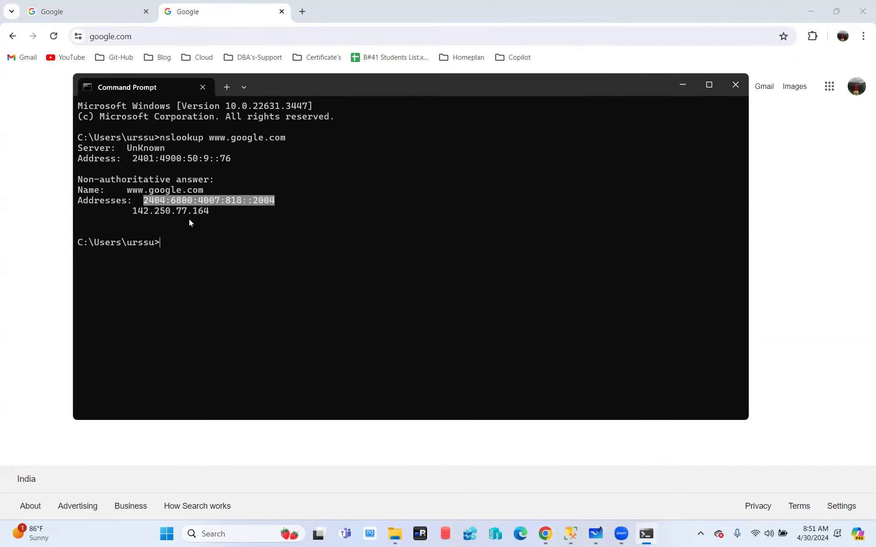
left_click_drag(133, 211, 197, 213)
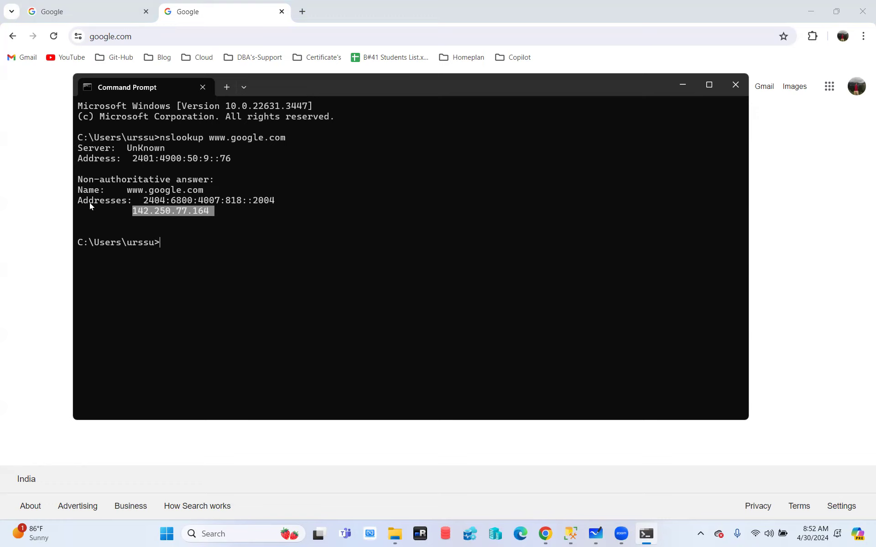
left_click(736, 84)
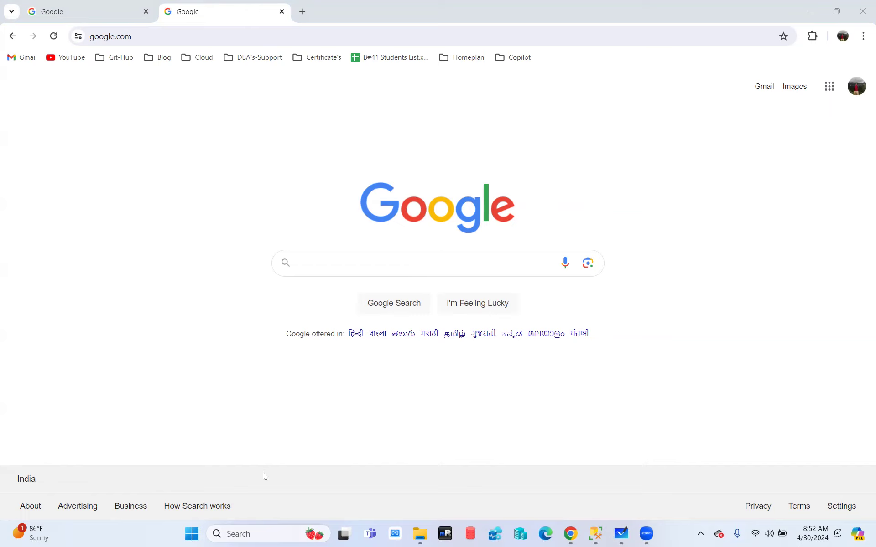
- Navigate to BinaryFiles > SQL Server 2014 and mount its SQL2014_x64_ENU ISO as drive F:
left_click(420, 534)
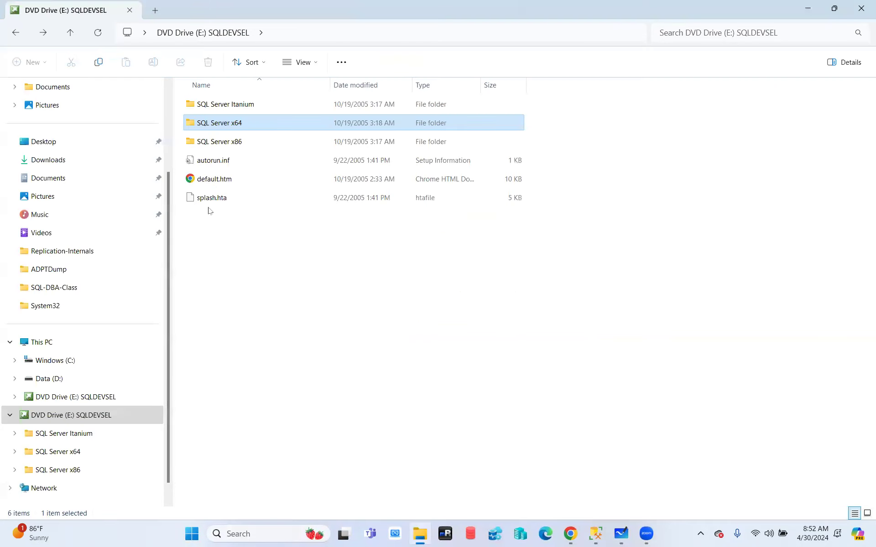
left_click(17, 36)
left_click(15, 33)
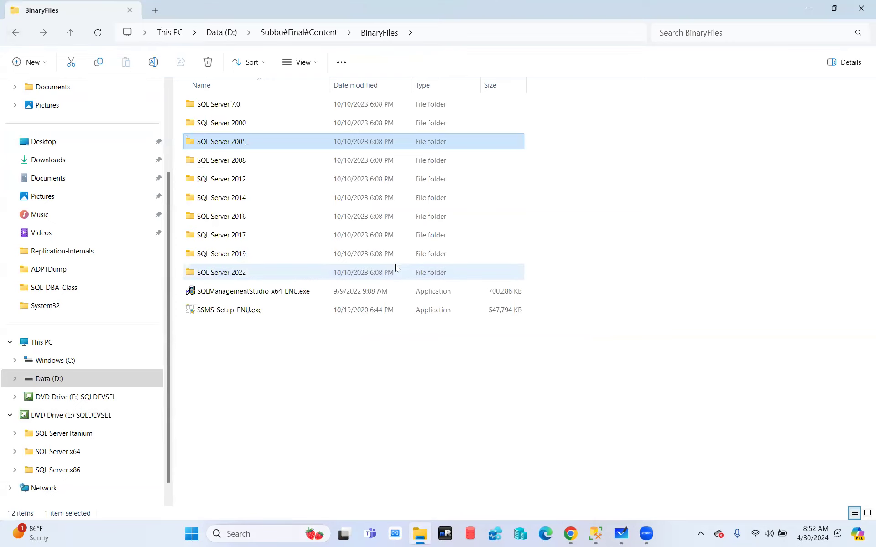
double_click(224, 179)
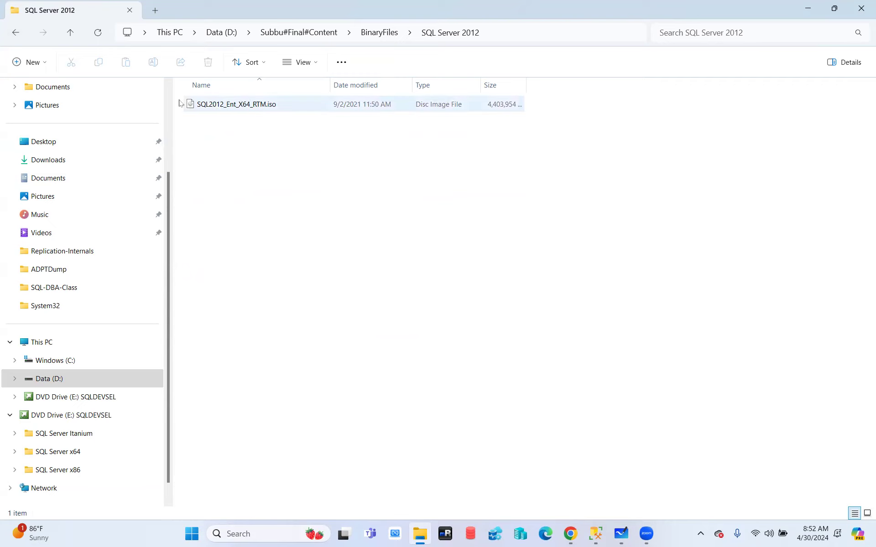
left_click(14, 33)
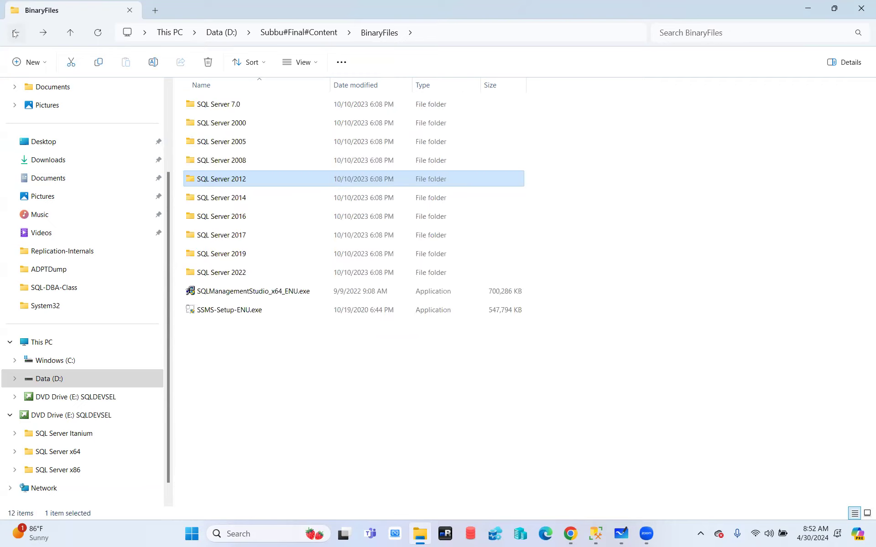
double_click(230, 201)
left_click(16, 33)
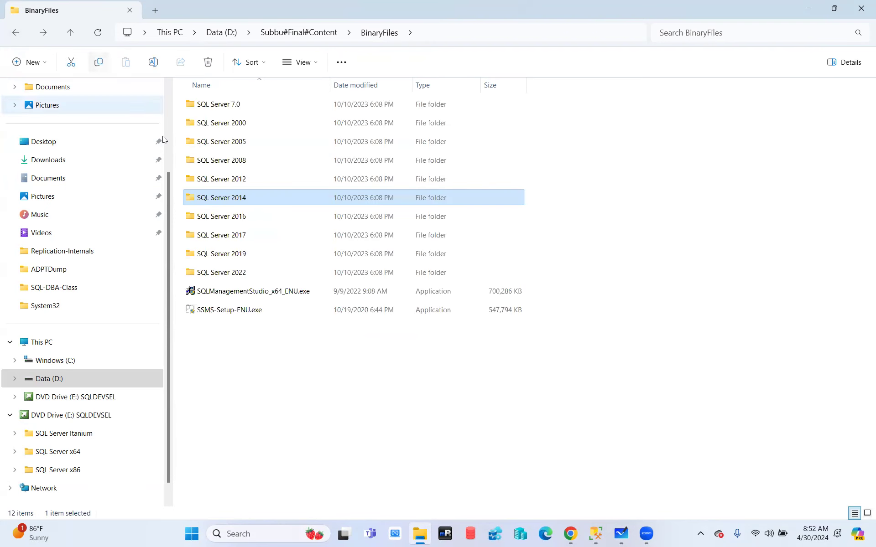
double_click(223, 199)
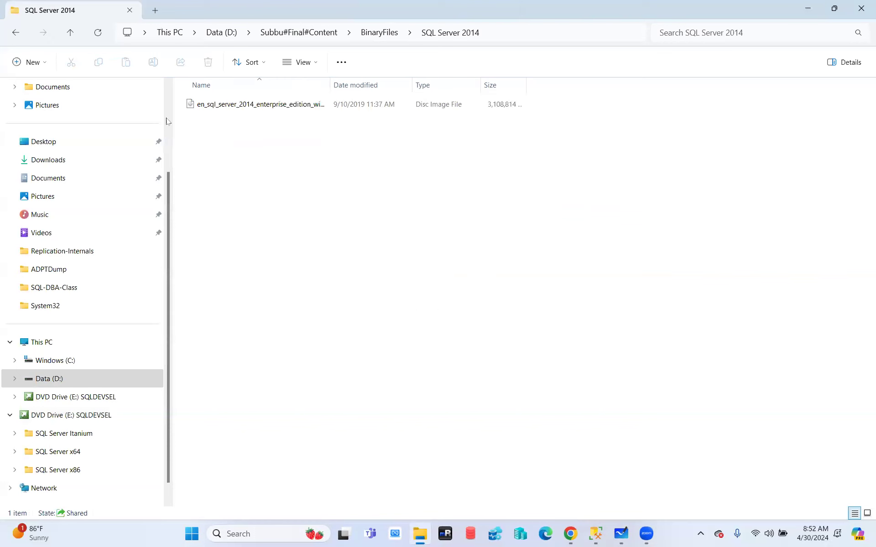
double_click(244, 109)
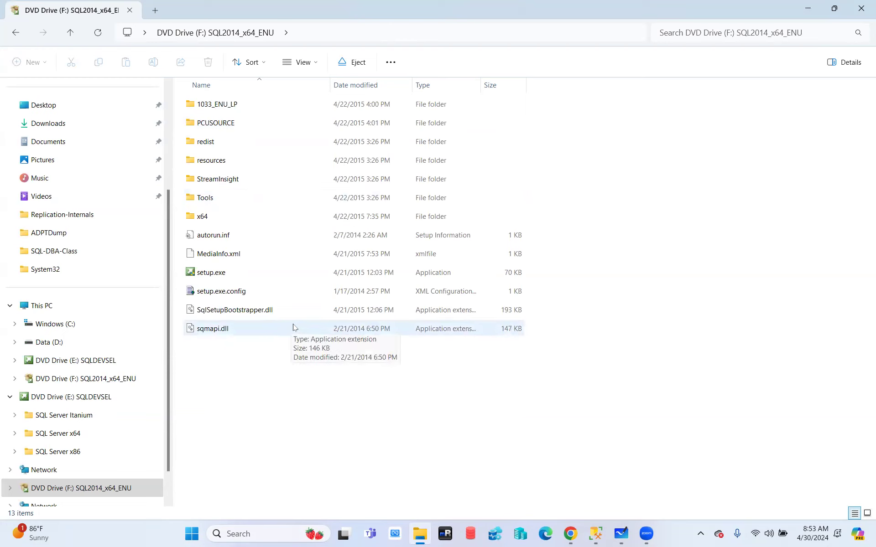
- Go back to BinaryFiles and open the SQL Server 2012 folder
left_click(13, 34)
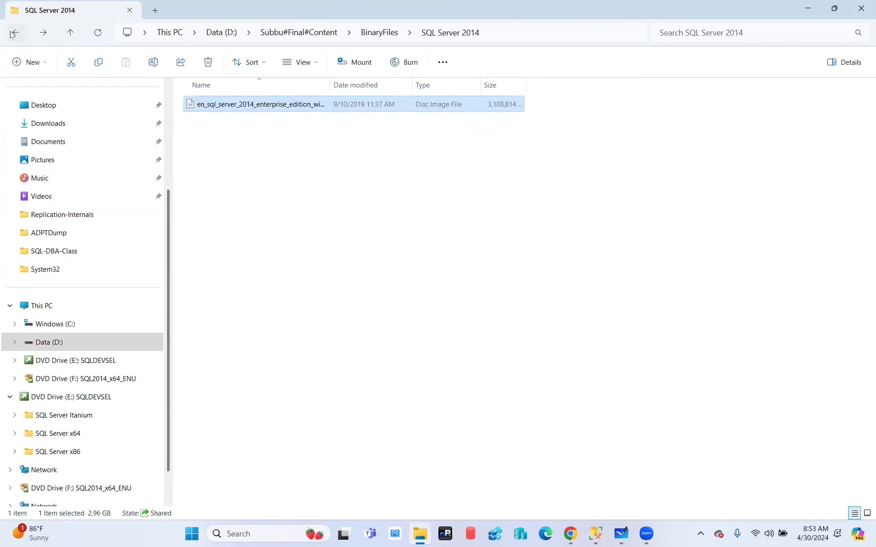
left_click(13, 33)
double_click(222, 181)
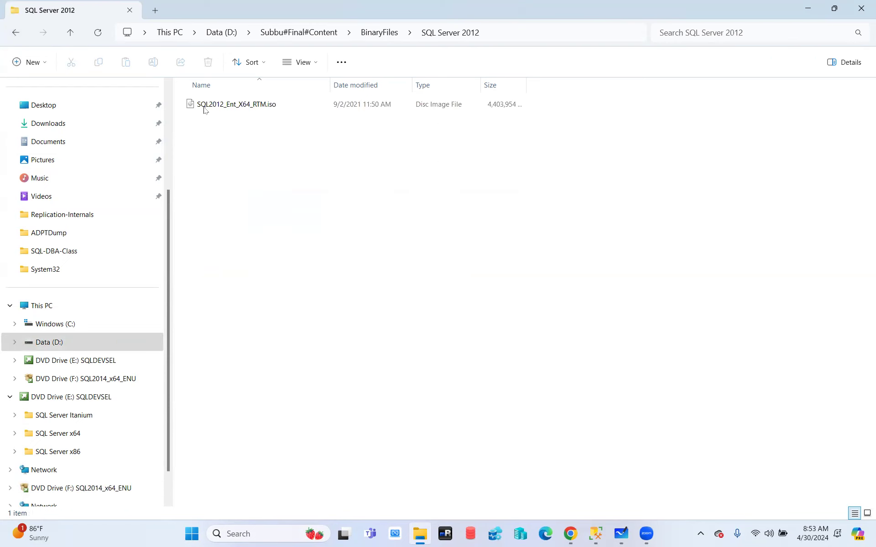
- Mount SQL2012_Ent_X64_RTM.iso as drive G: SQLFULL_ENU and select its x86 folder
double_click(207, 105)
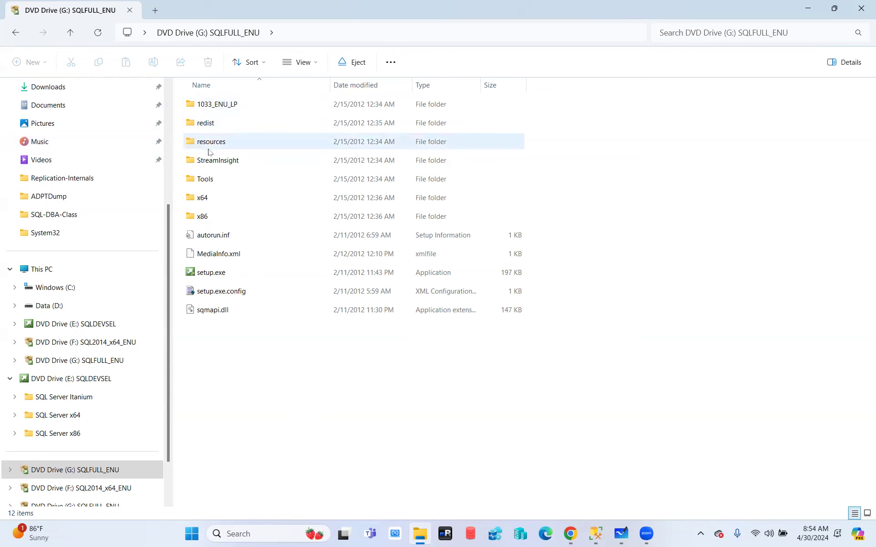
mouse_move(206, 206)
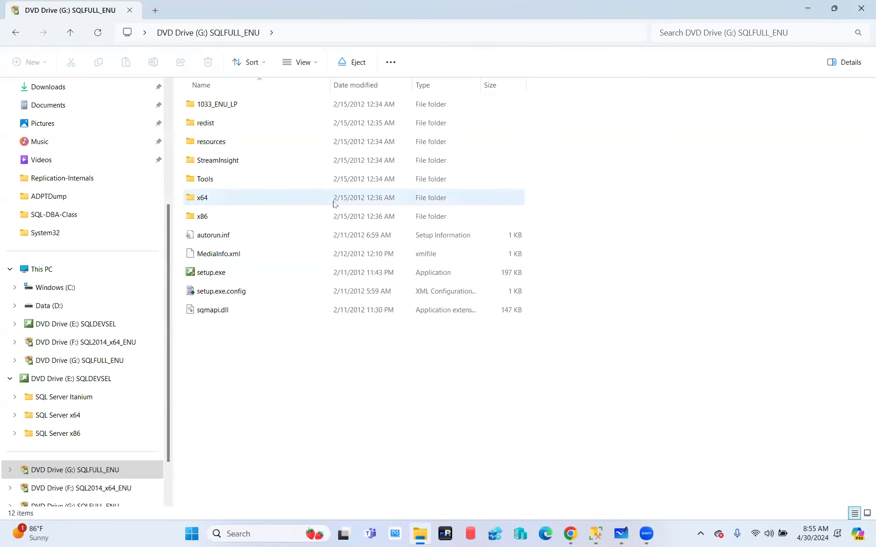
left_click(199, 221)
- Open the x86 folder, scroll through its 107 files, and return to the G: drive root
double_click(200, 222)
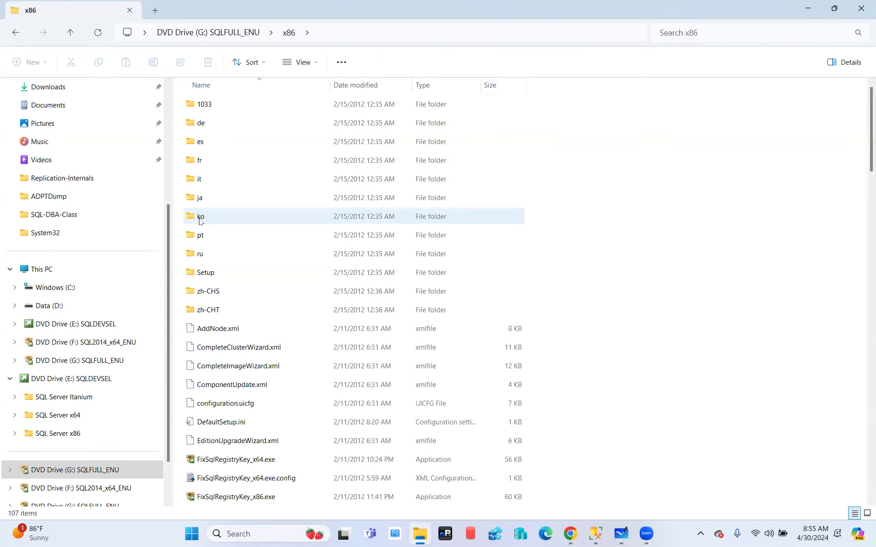
scroll(261, 250, "down", 6)
scroll(261, 254, "down", 13)
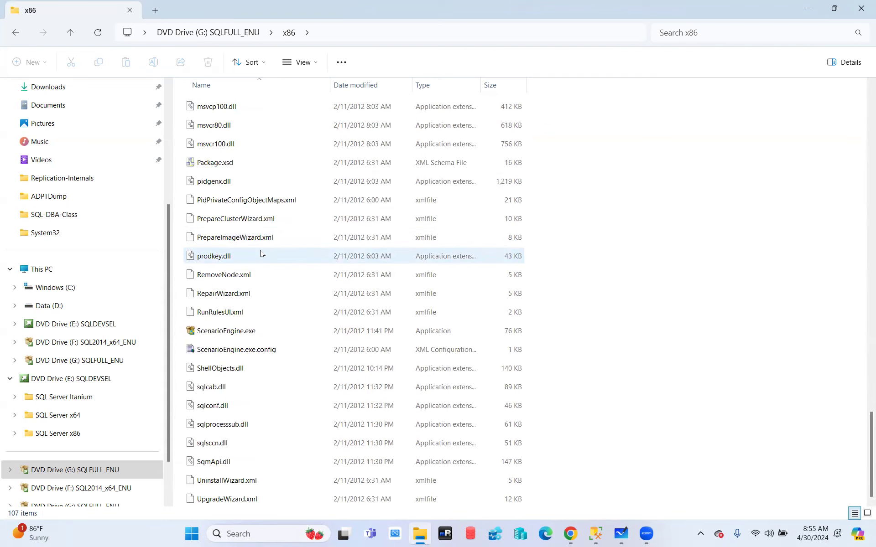
left_click(17, 33)
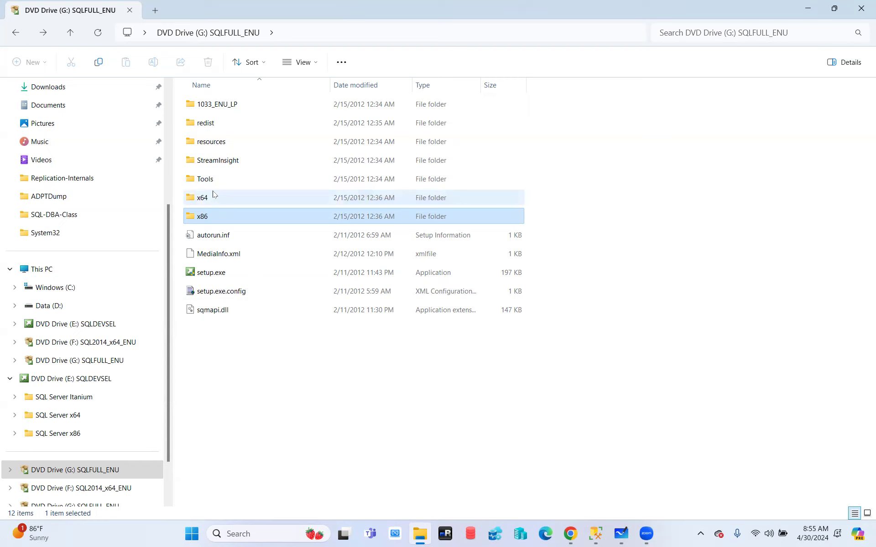
mouse_move(213, 193)
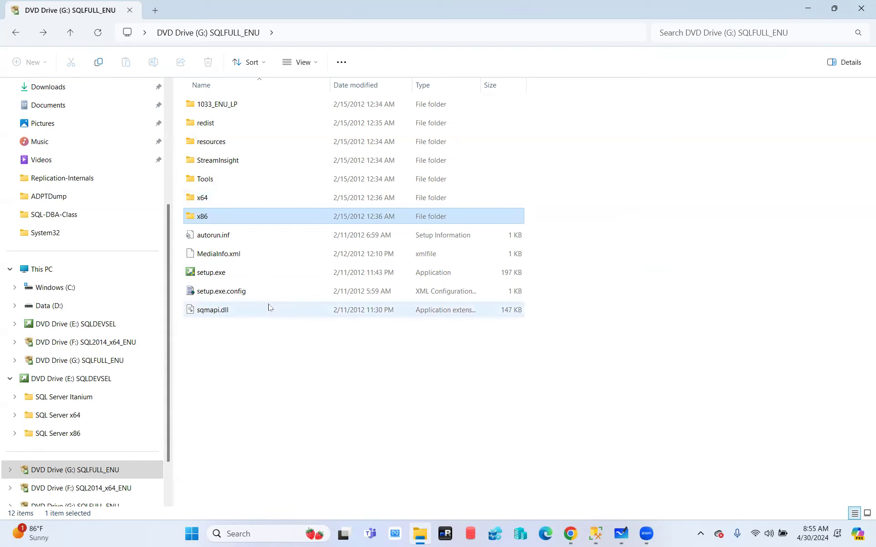
mouse_move(267, 308)
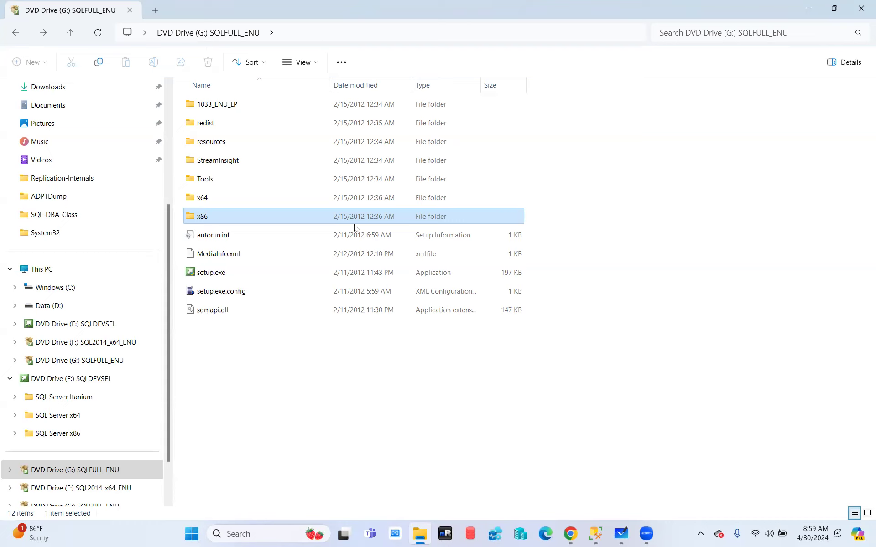
- Launch setup.exe from the 2012 disc, reposition the Installation Center window, and step Explorer back to BinaryFiles
double_click(221, 273)
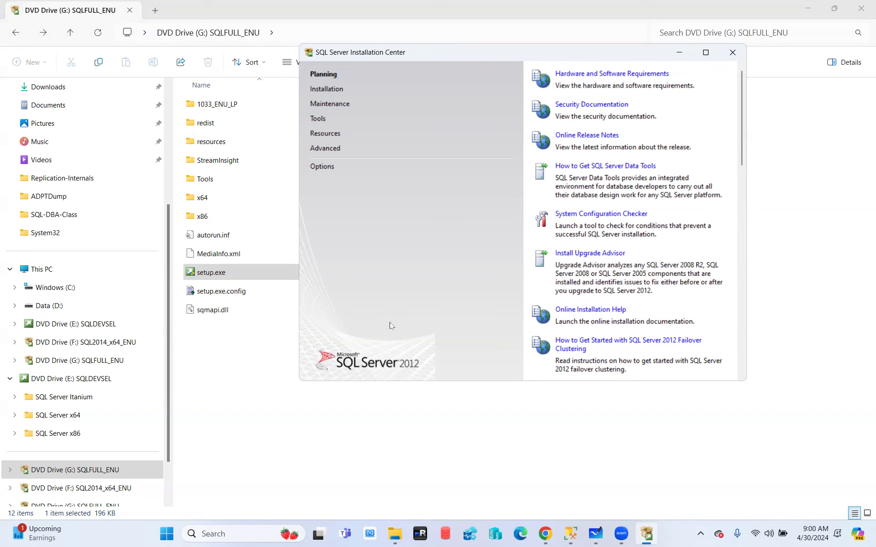
left_click(705, 52)
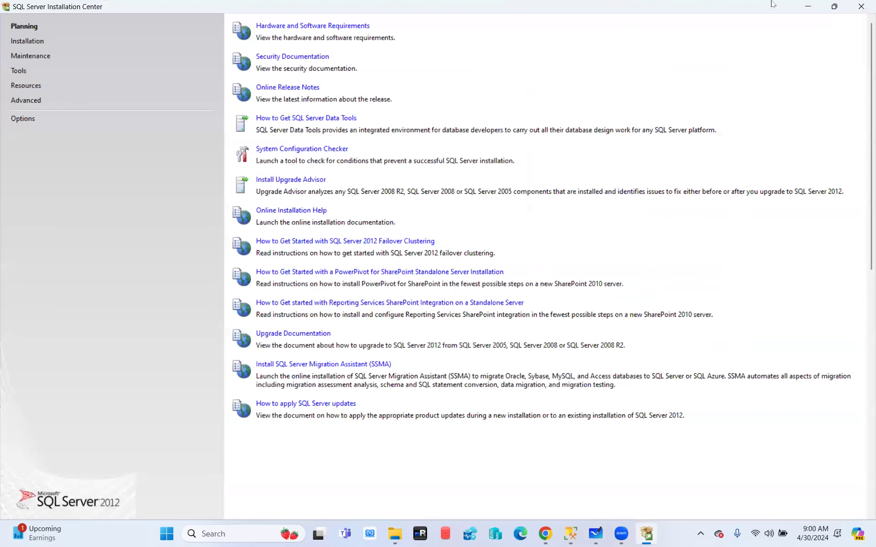
left_click(833, 7)
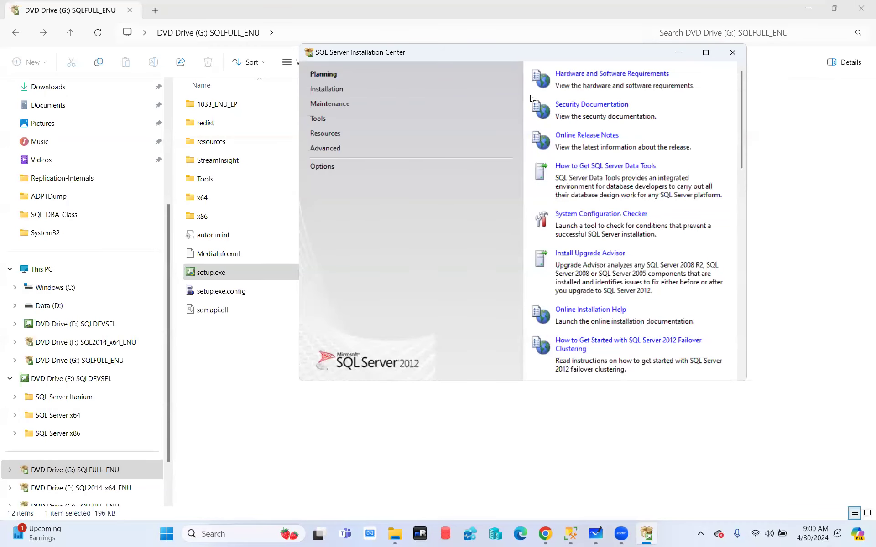
left_click_drag(483, 60, 450, 124)
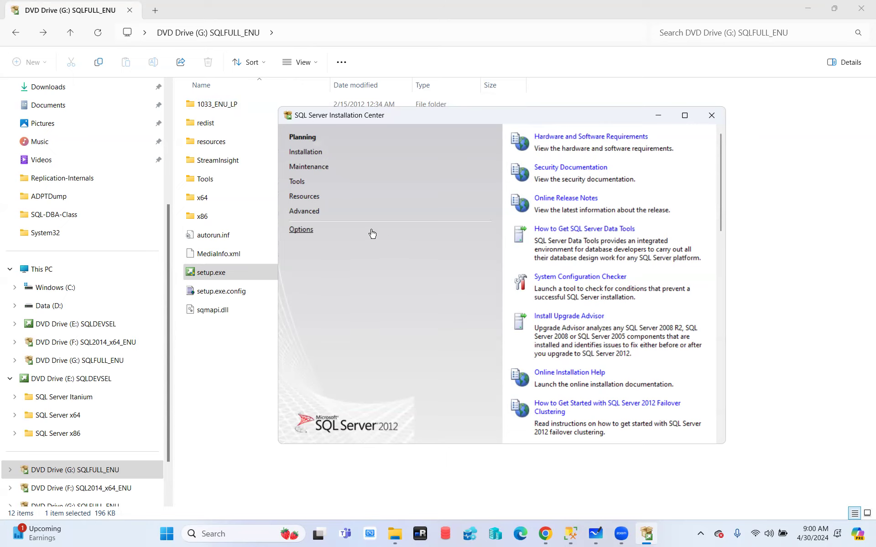
left_click(20, 46)
left_click(20, 46)
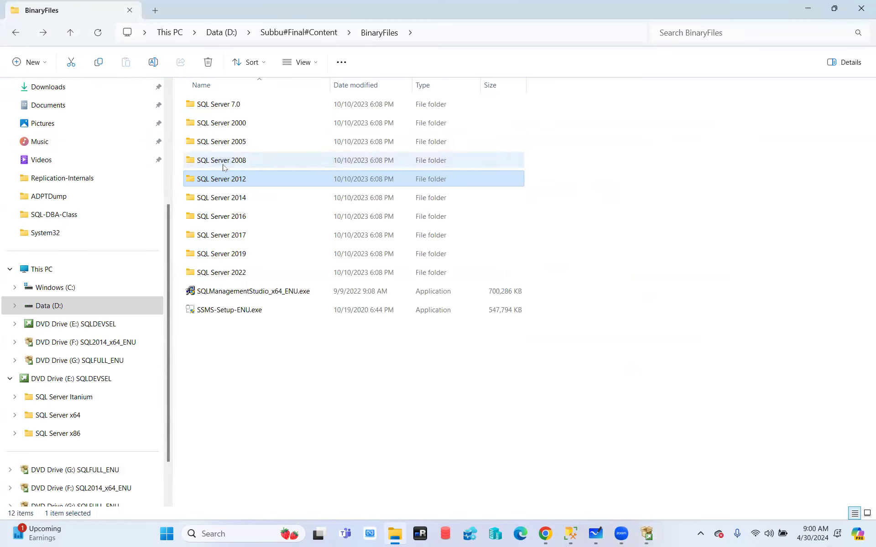
- Close the SQL Server 2012 Installation Center, leaving Explorer in the BinaryFiles folder
mouse_move(224, 168)
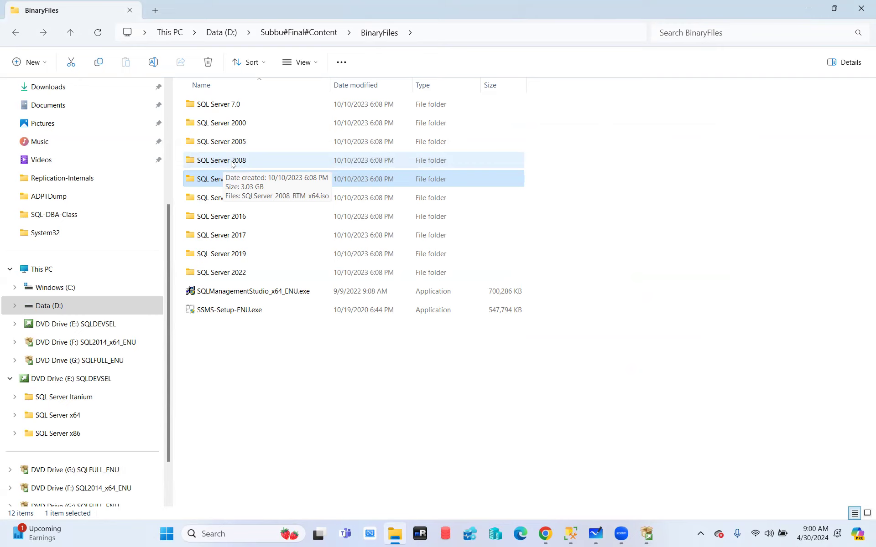
left_click(646, 533)
left_click(712, 115)
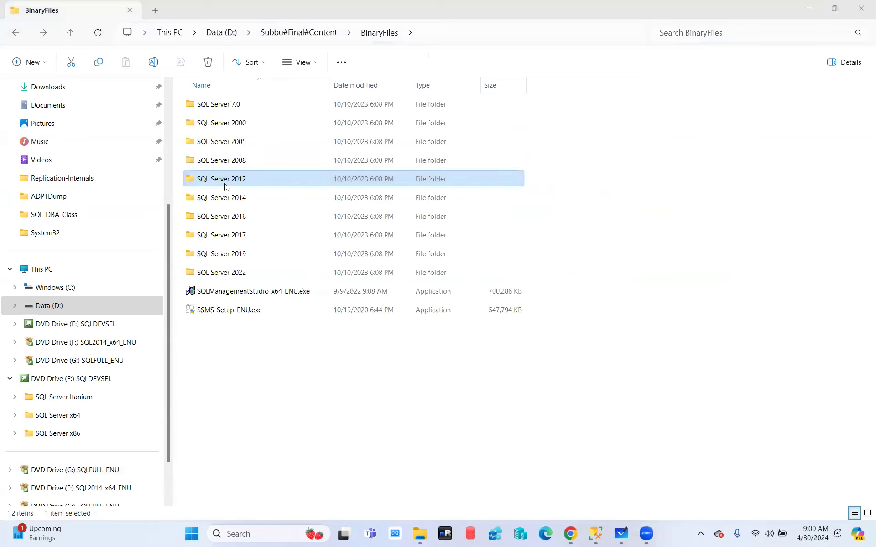
- Mount the SQL Server 2008 ISO as drive H: (SQLFULL_ENU), run its setup.exe, and center the Installation Center window
double_click(231, 161)
double_click(230, 104)
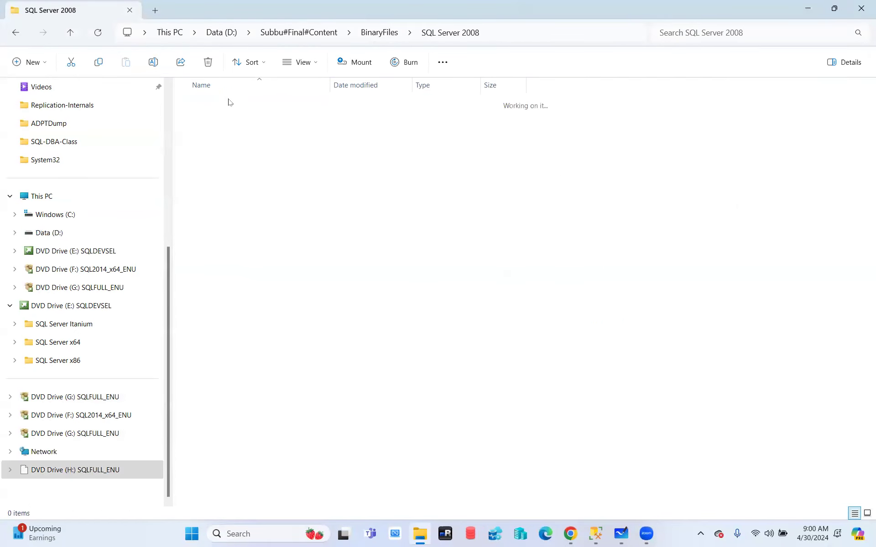
left_click(218, 256)
double_click(218, 255)
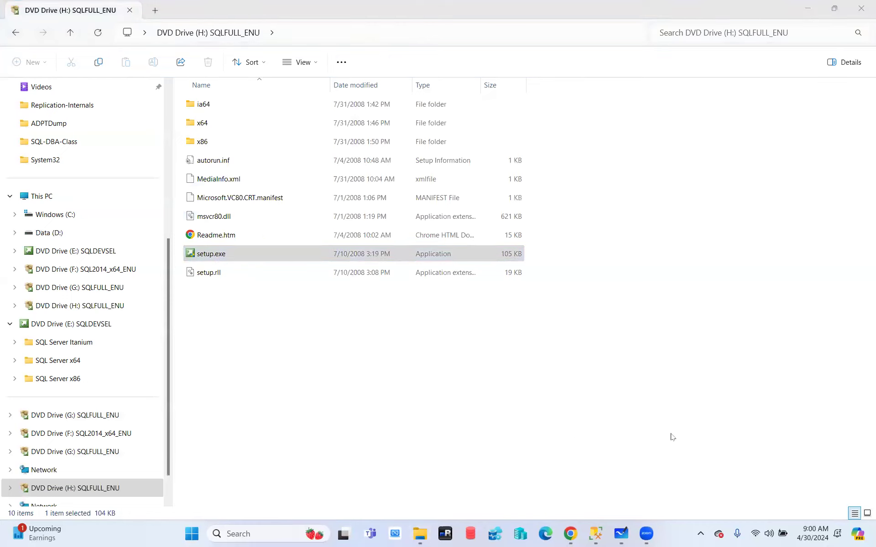
mouse_move(596, 534)
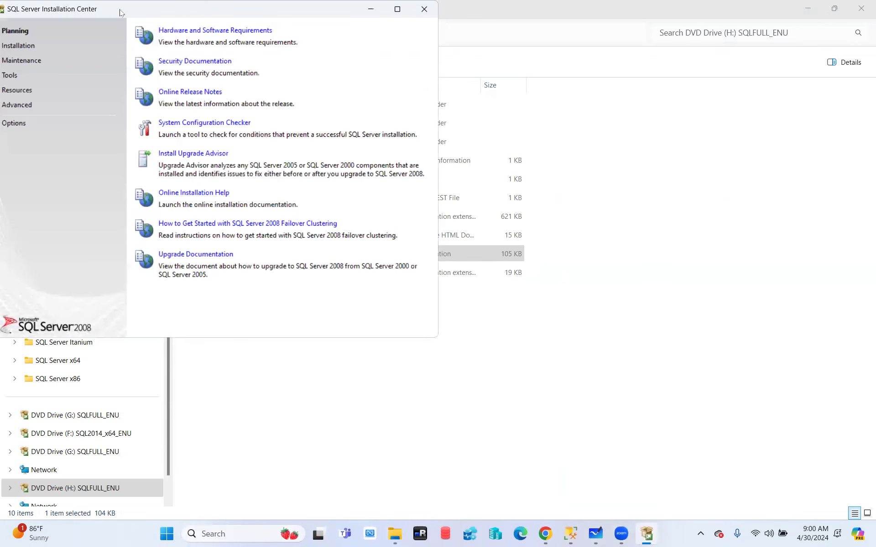
left_click_drag(120, 13, 416, 68)
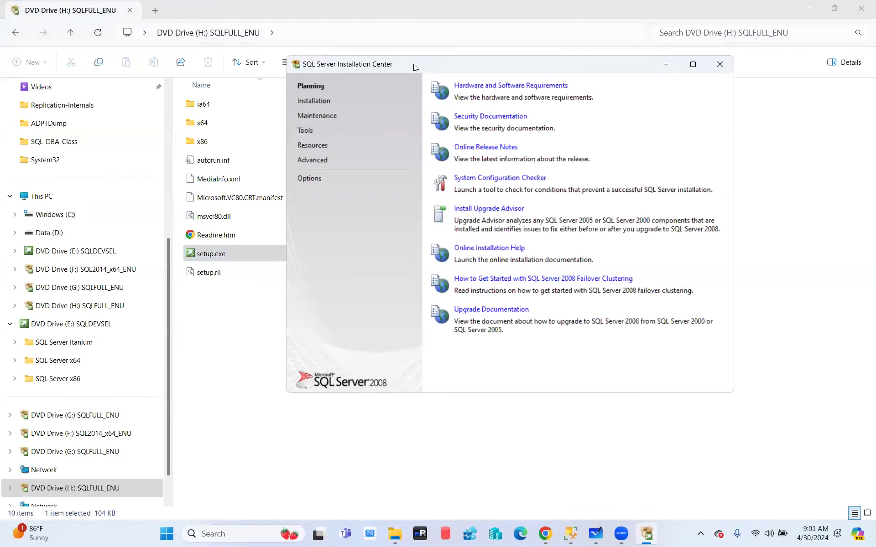